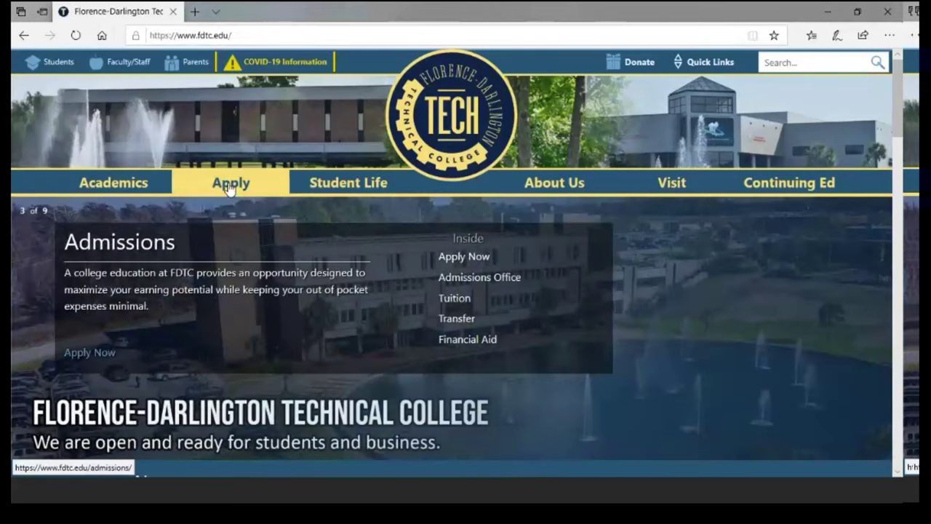
# - Open the apply.fdtc.edu application form in a new tab from the Admissions page
pyautogui.click(228, 187)
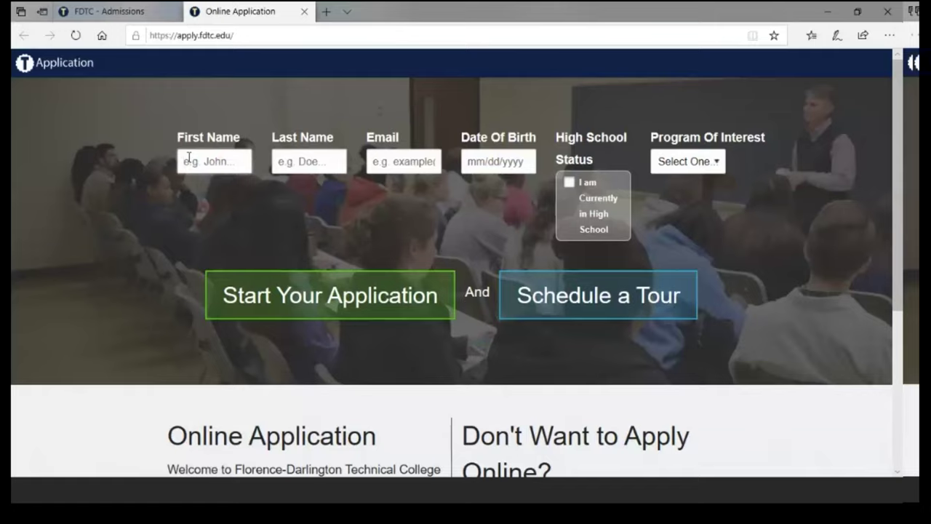
# - Enter the applicant's first and last name, e-mail, birth date 01/01/2001, and choose Dental Hygiene
pyautogui.press('Tab')
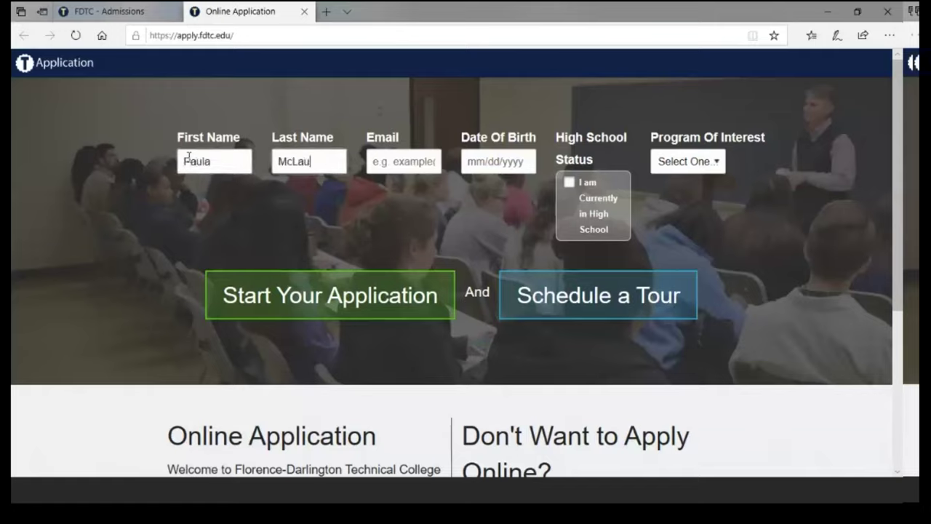
pyautogui.press('Tab')
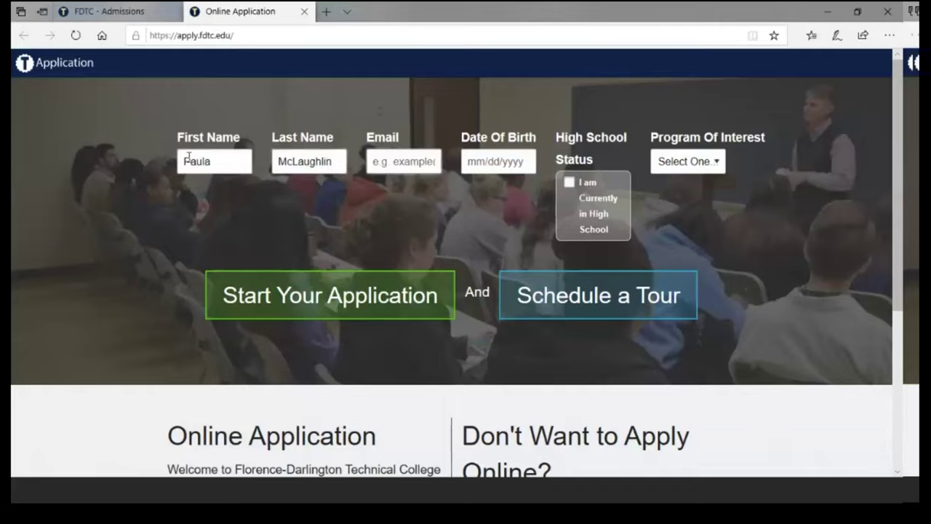
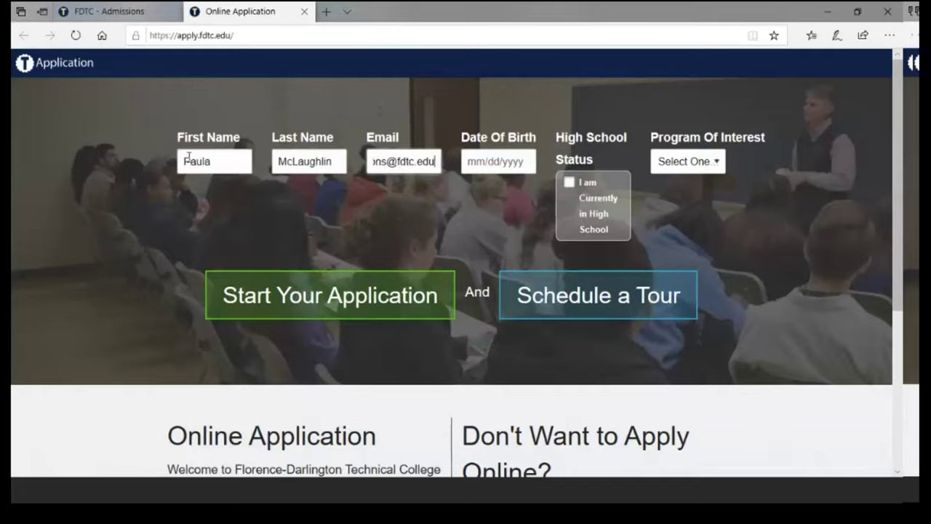
pyautogui.press('Tab')
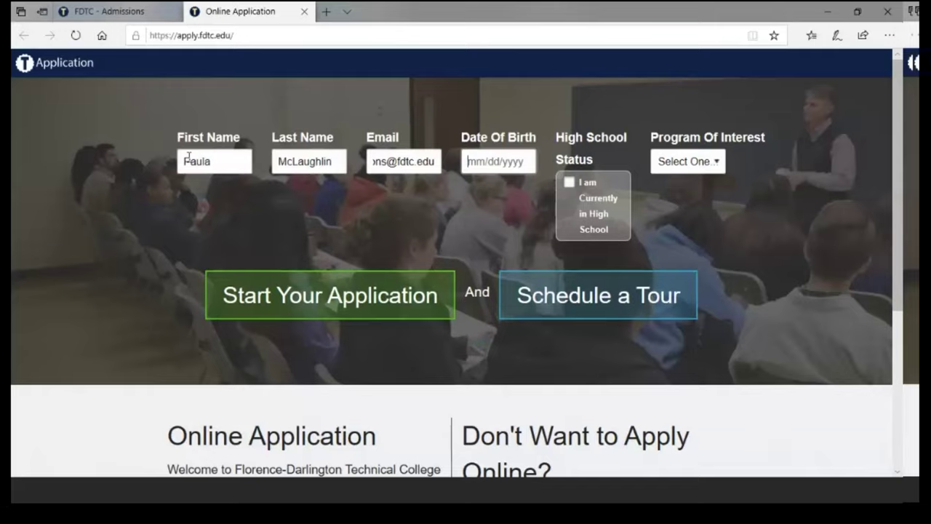
pyautogui.write('01/01/2001')
pyautogui.click(718, 165)
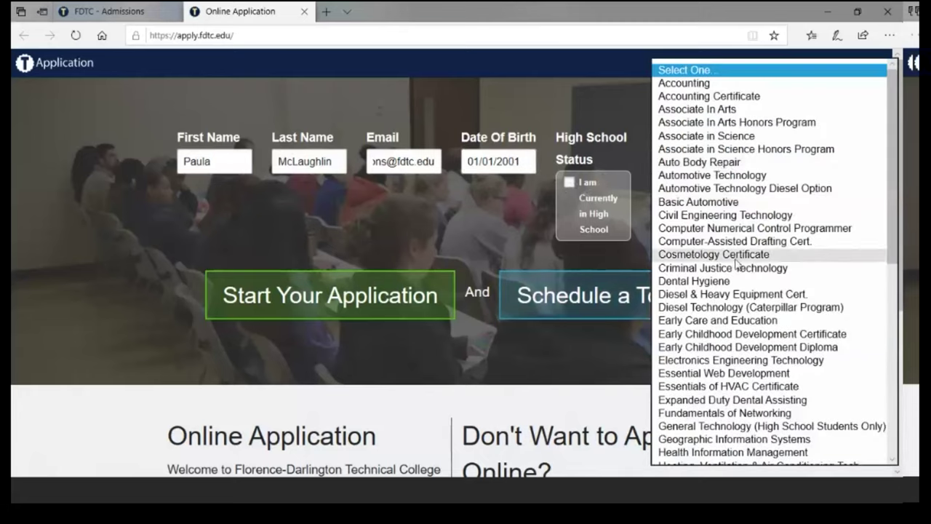
pyautogui.click(712, 282)
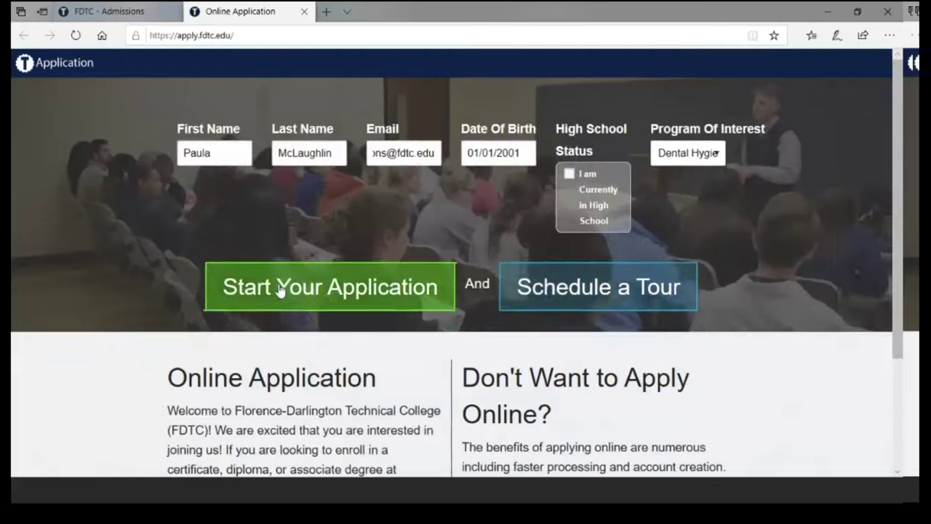
# - Start the application, scroll through the Terms of Service to the end, and accept them
pyautogui.click(280, 291)
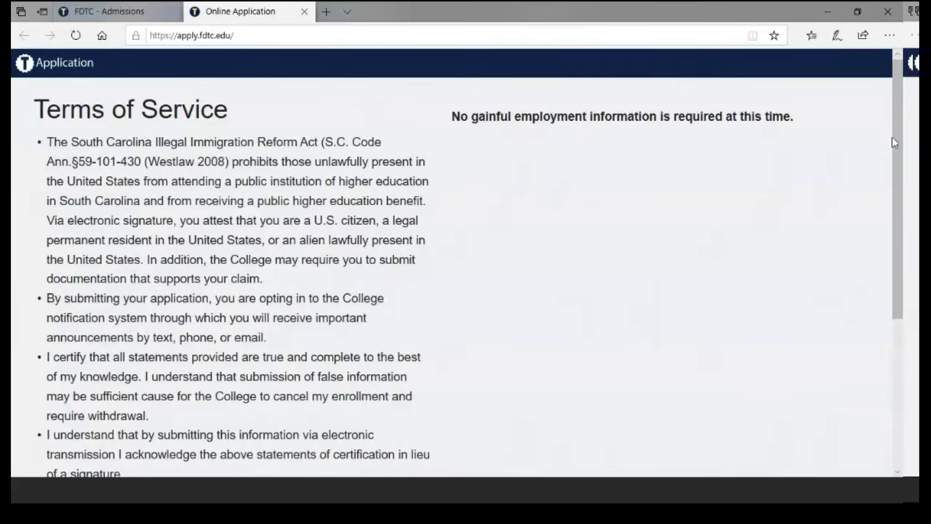
pyautogui.scroll(-1, 898, 143)
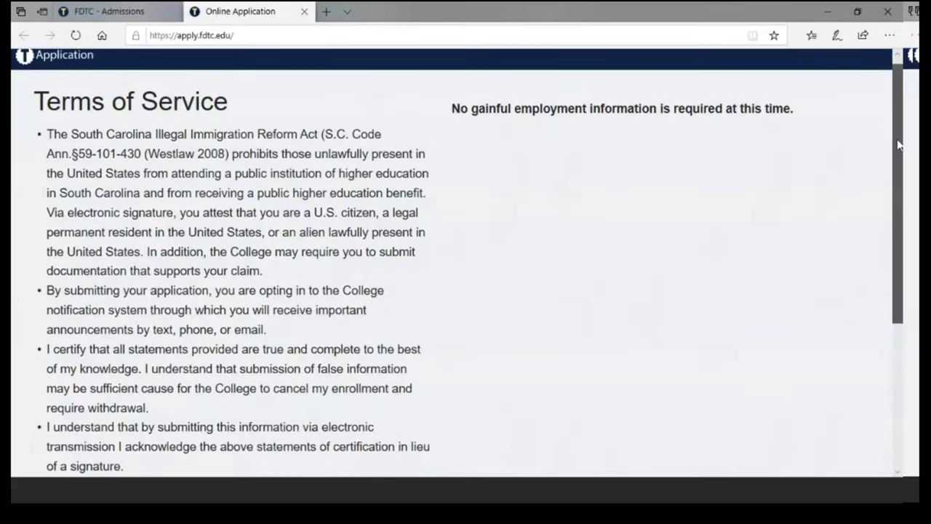
pyautogui.moveTo(897, 142); pyautogui.dragTo(900, 230)
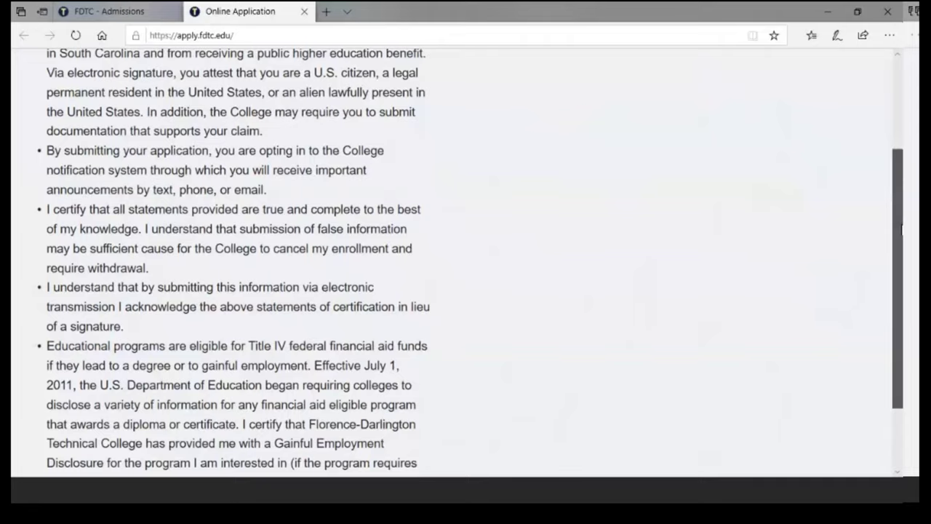
pyautogui.moveTo(900, 230); pyautogui.dragTo(900, 251)
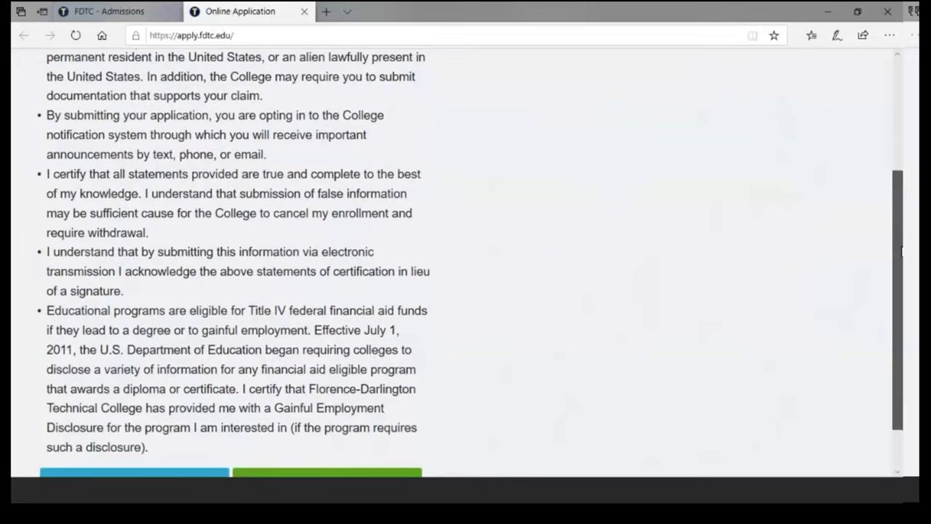
pyautogui.moveTo(901, 251); pyautogui.dragTo(900, 286)
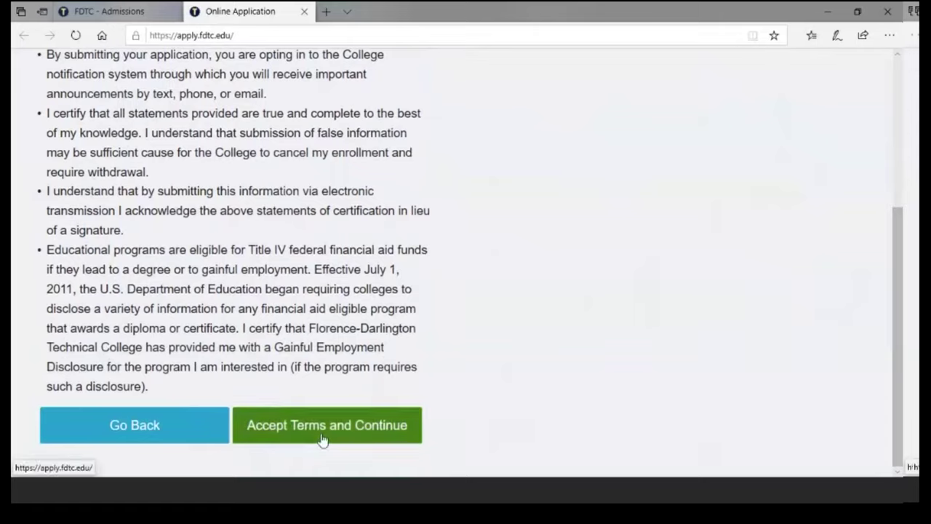
pyautogui.click(322, 436)
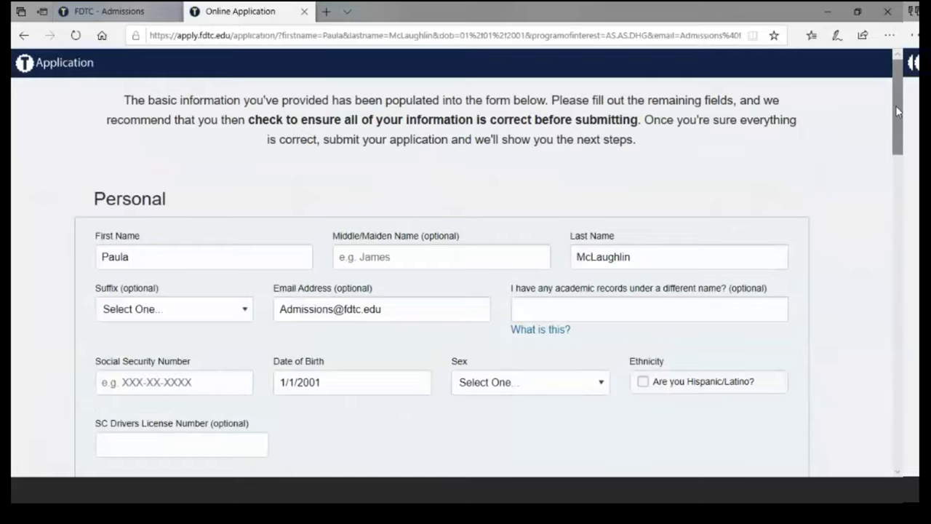
# - Add the applicant's middle initial, leave the name suffix blank, and check the pre-filled e-mail
pyautogui.moveTo(897, 111); pyautogui.dragTo(897, 128)
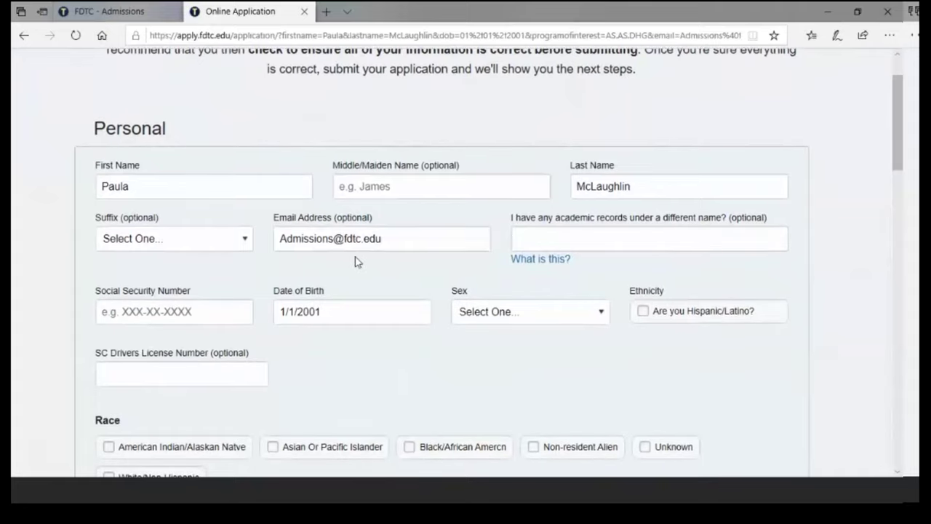
pyautogui.click(218, 189)
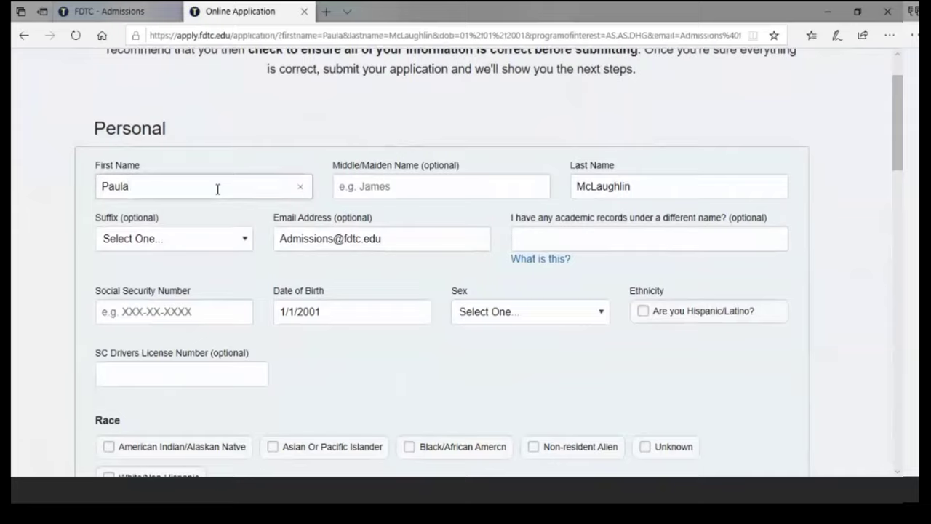
pyautogui.press('Tab')
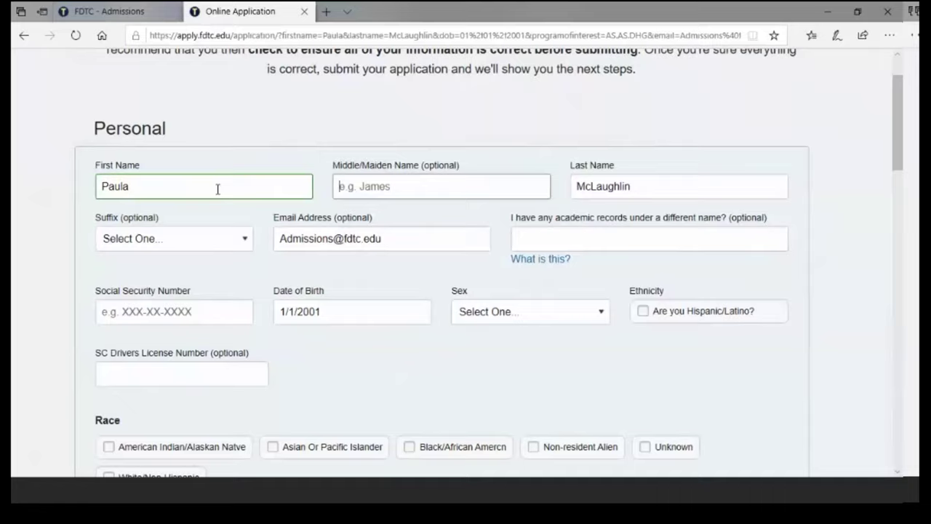
pyautogui.write('C')
pyautogui.press('Tab')
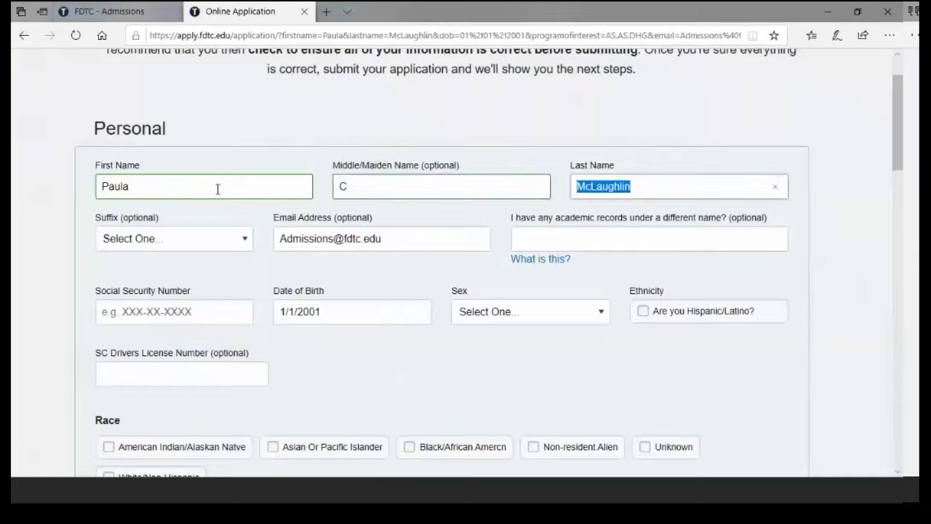
pyautogui.click(247, 242)
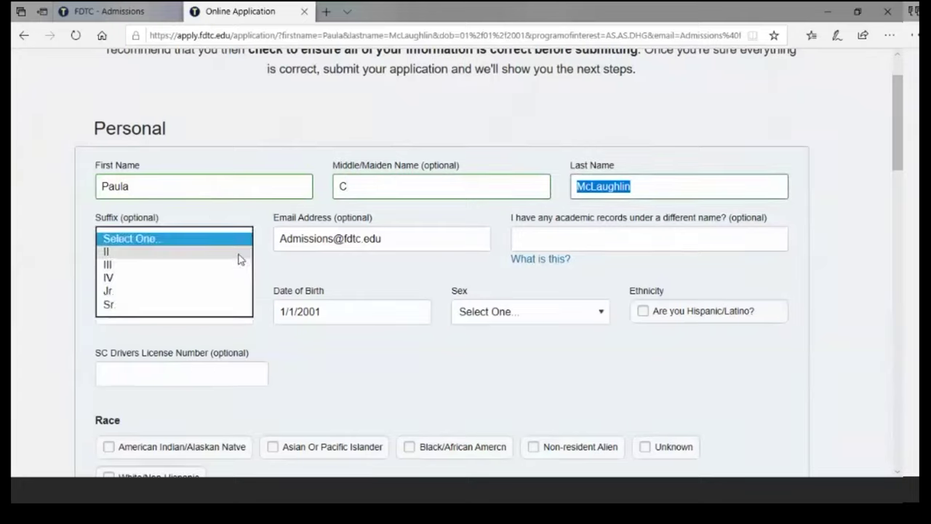
pyautogui.click(214, 219)
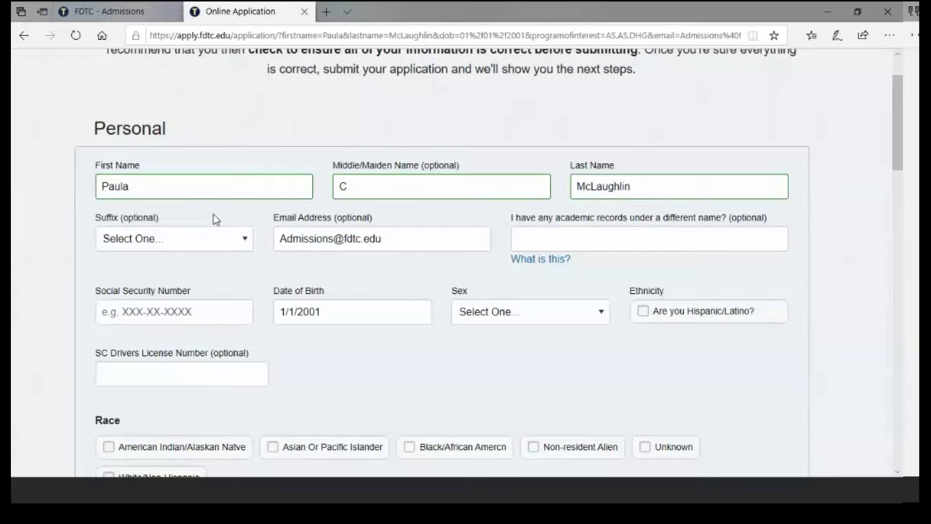
pyautogui.click(397, 233)
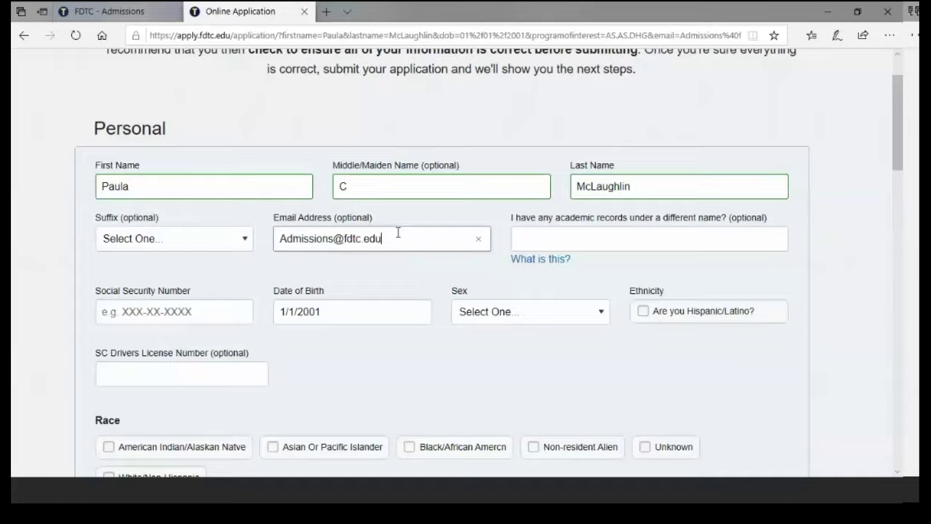
pyautogui.press('Tab')
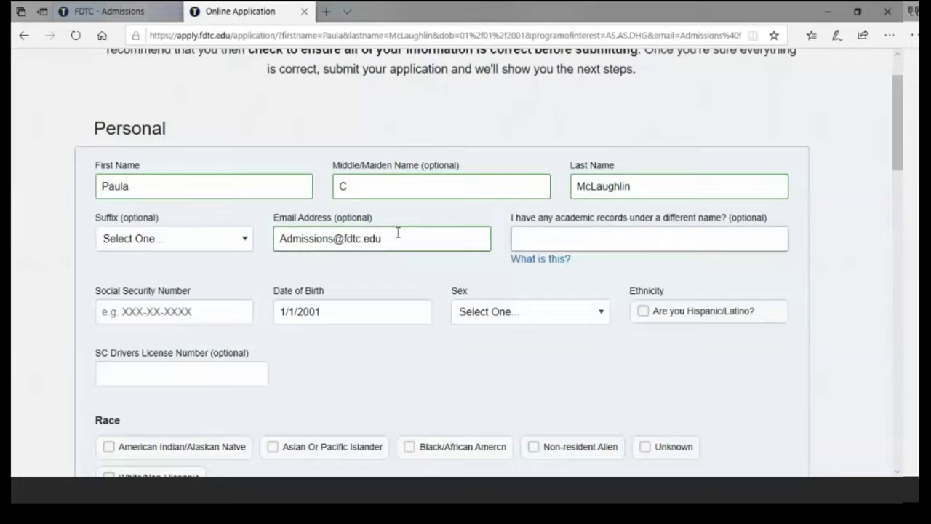
# - Enter the applicant's Social Security number and set Sex to Female
pyautogui.click(103, 311)
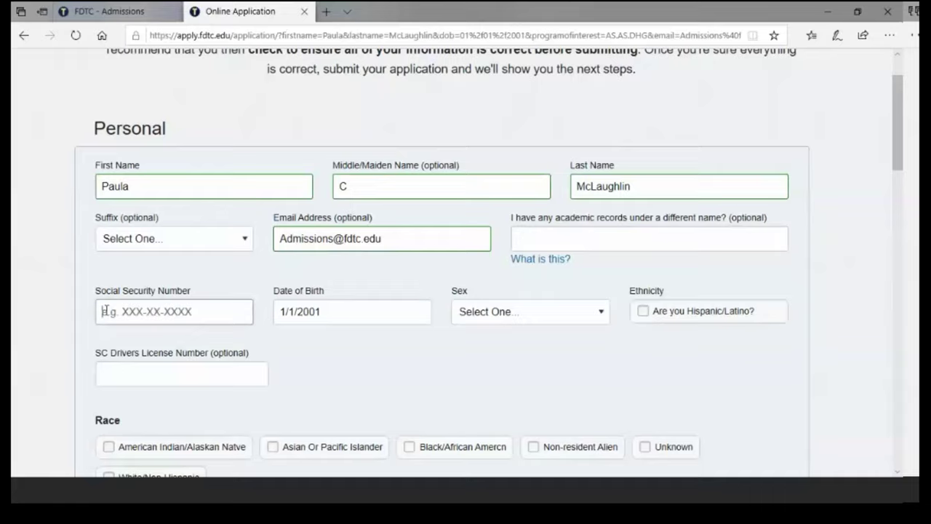
pyautogui.write('123456')
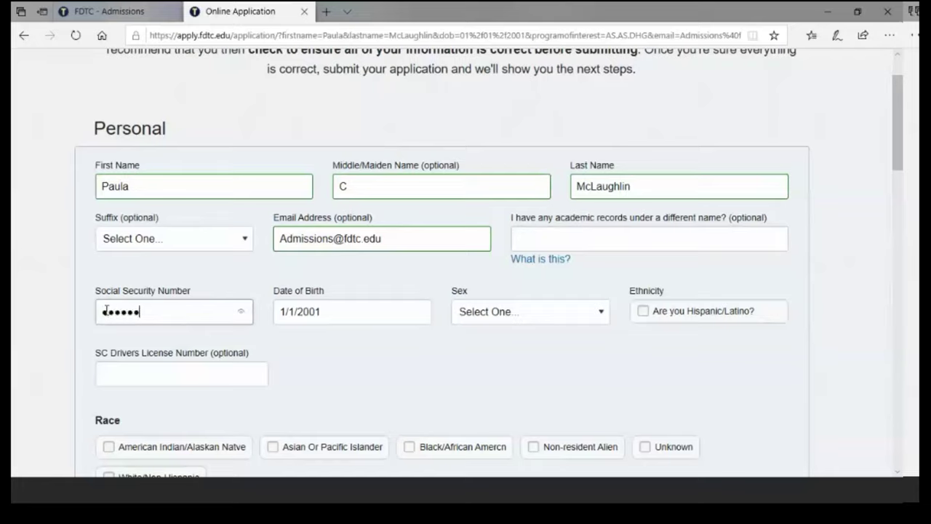
pyautogui.write('78901')
pyautogui.press('Tab')
pyautogui.press('Tab')
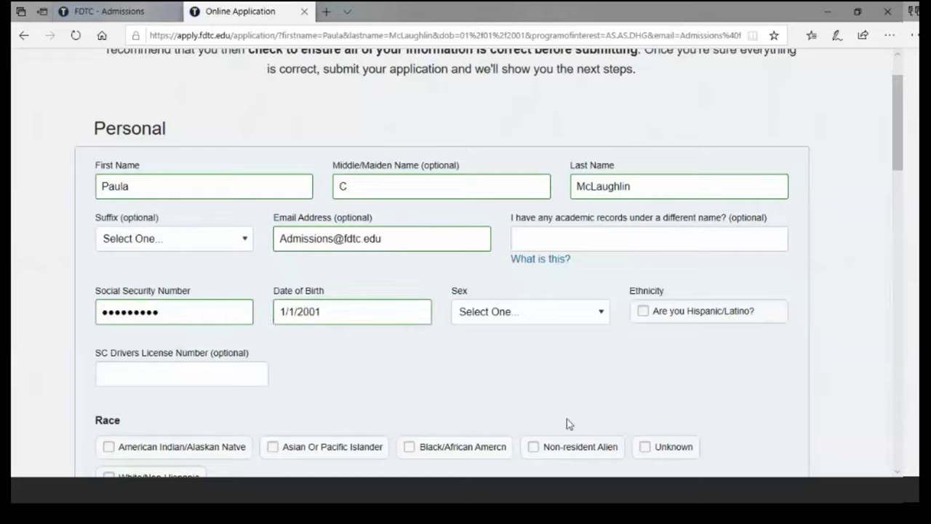
pyautogui.click(602, 314)
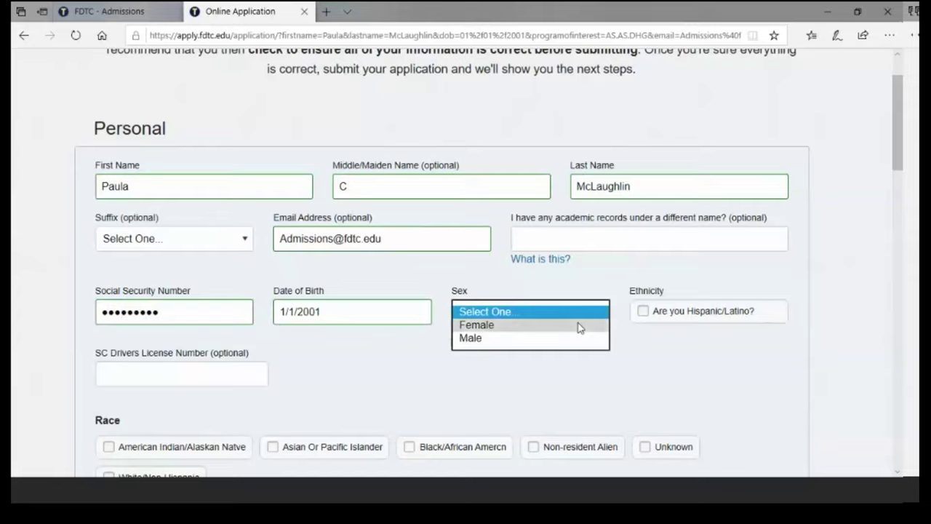
pyautogui.click(579, 326)
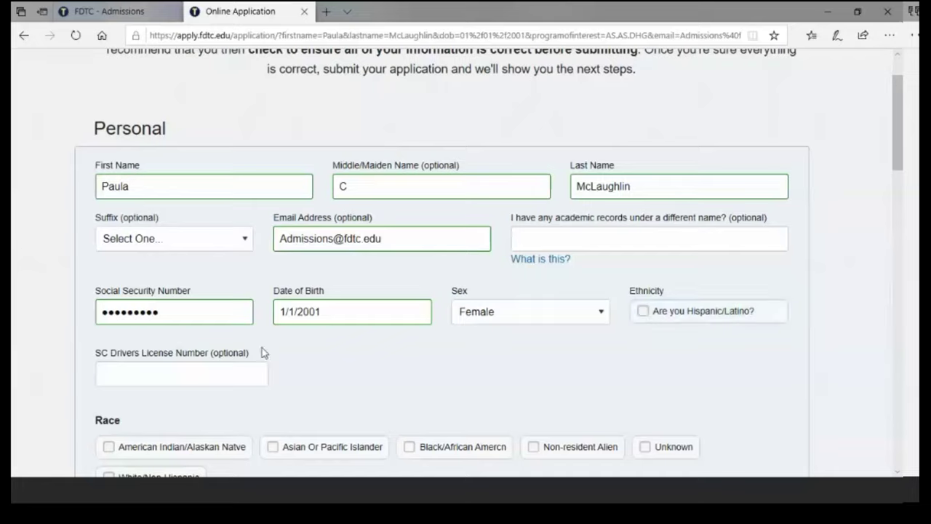
pyautogui.click(122, 371)
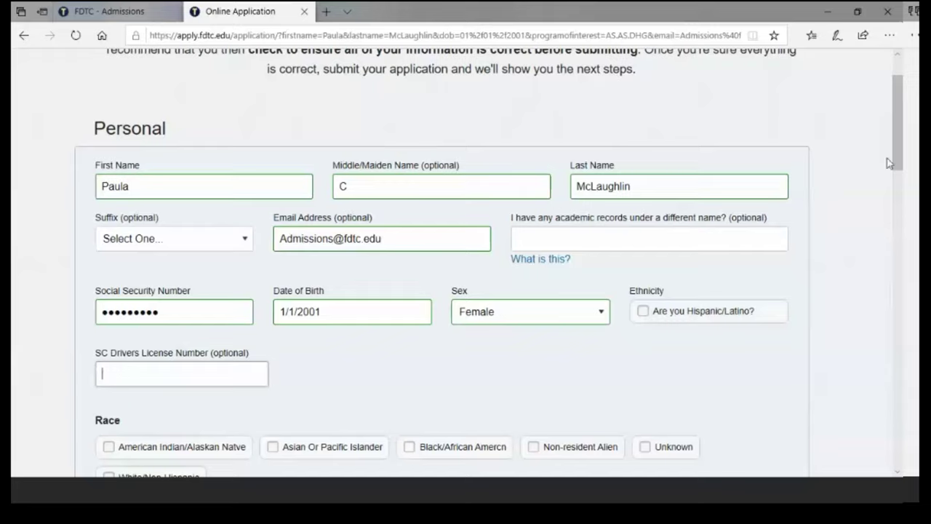
# - Mark race as White/Non-Hispanic and keep citizenship as U.S. Citizen
pyautogui.moveTo(897, 93); pyautogui.dragTo(899, 217)
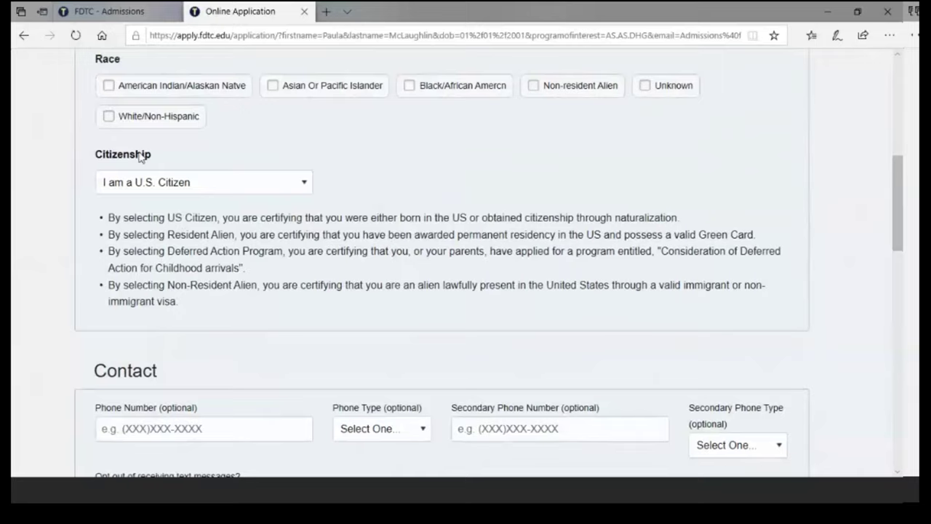
pyautogui.click(109, 120)
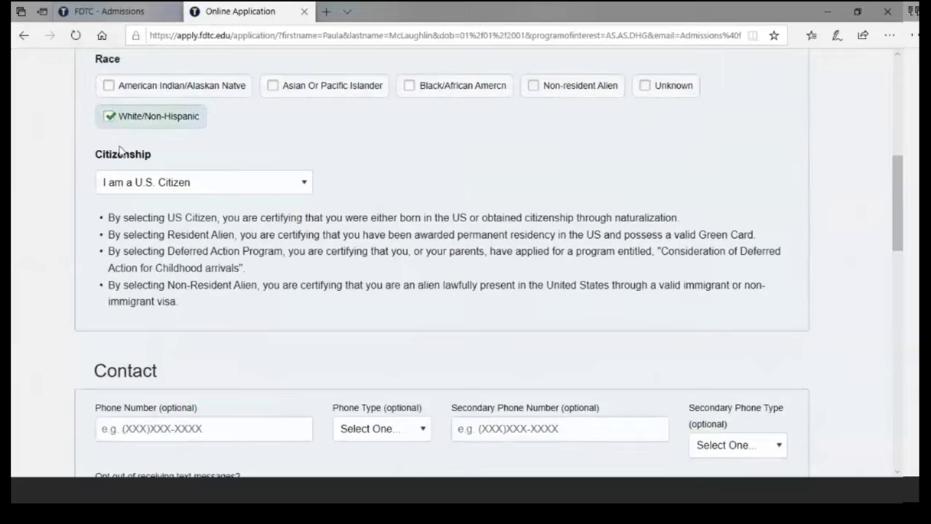
pyautogui.click(308, 189)
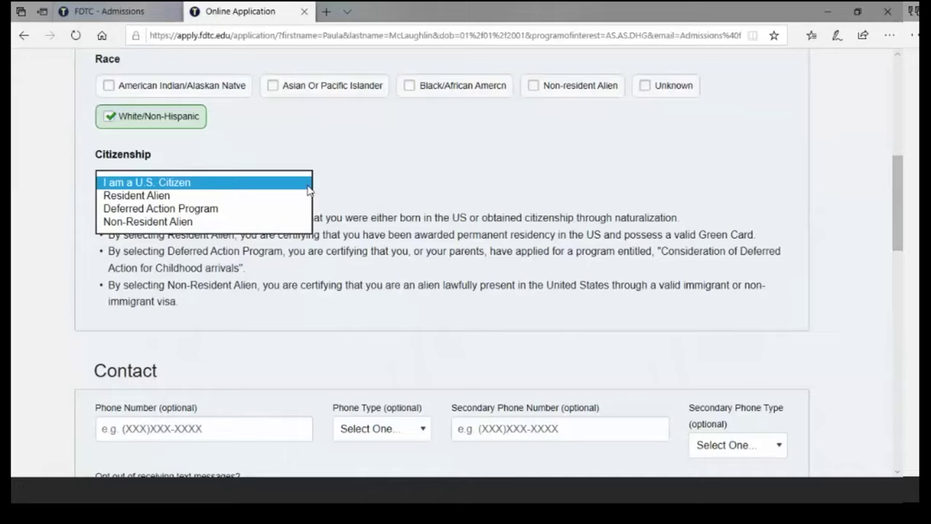
pyautogui.click(306, 187)
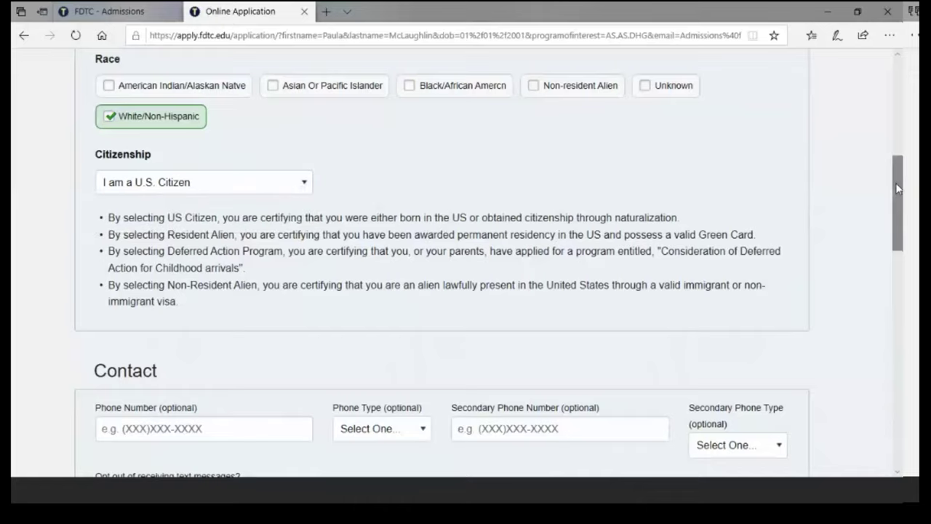
# - Enter the applicant's primary phone number with phone type Other
pyautogui.moveTo(897, 189); pyautogui.dragTo(897, 252)
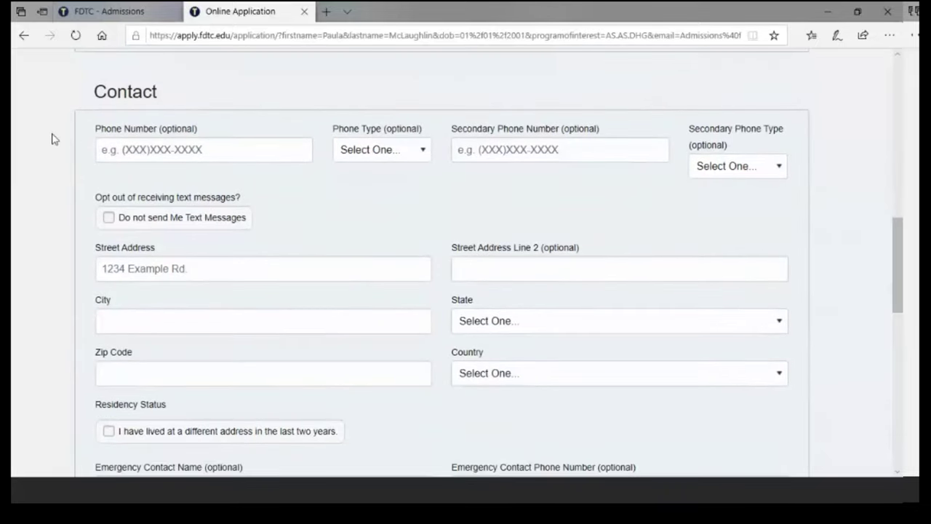
pyautogui.click(104, 149)
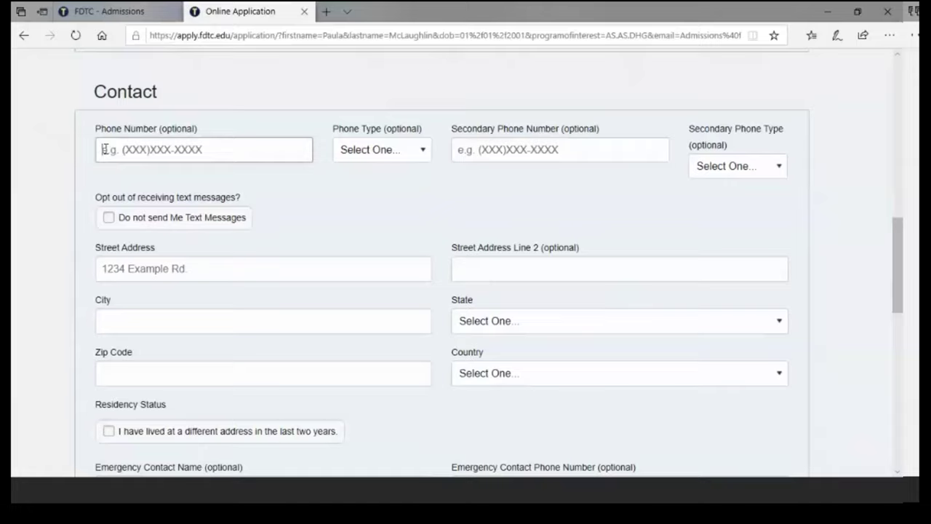
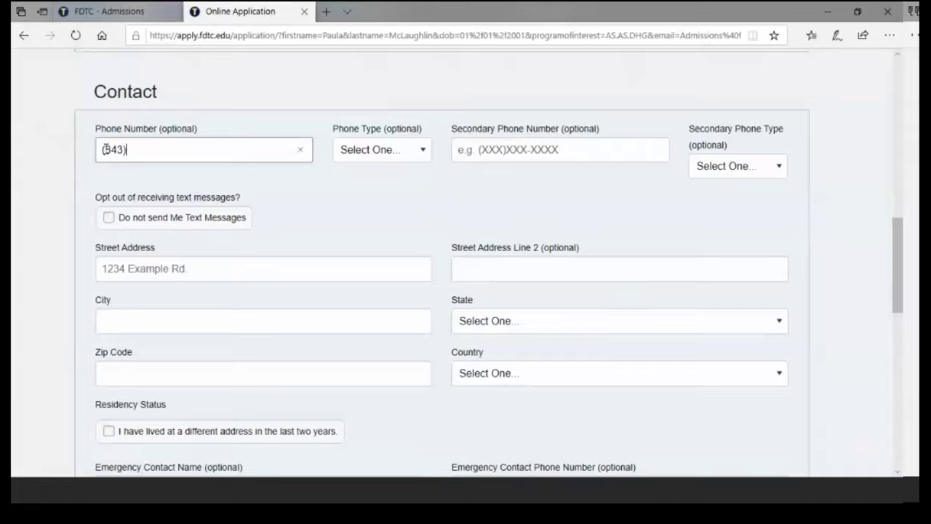
pyautogui.click(422, 150)
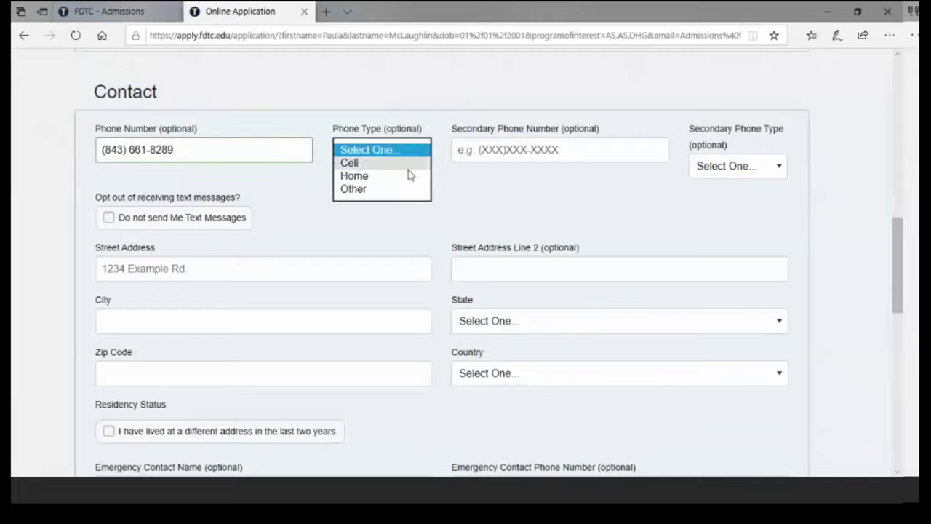
pyautogui.click(400, 190)
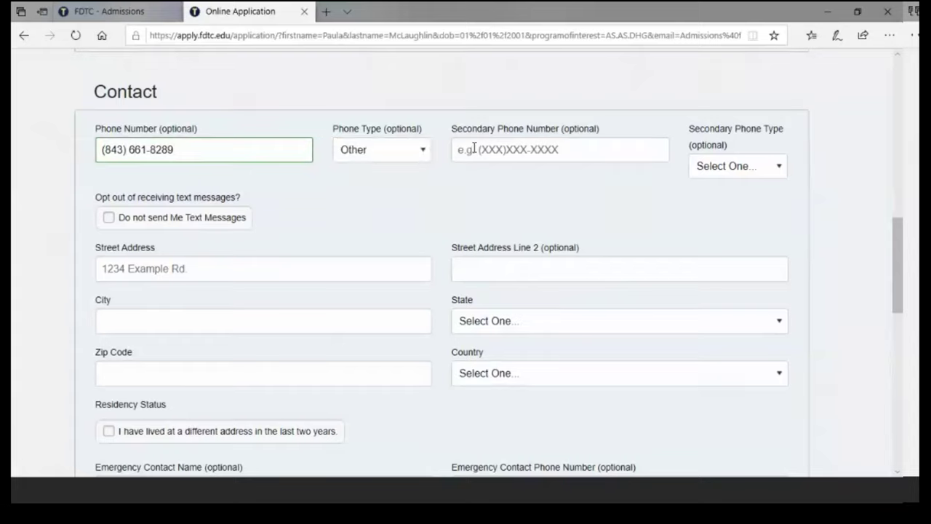
# - Enter the applicant's secondary phone number with secondary phone type Other
pyautogui.click(473, 149)
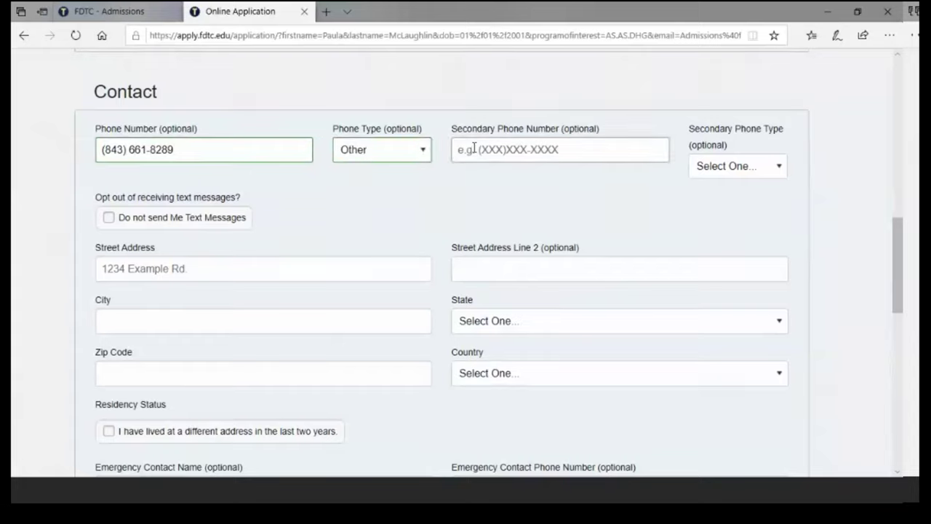
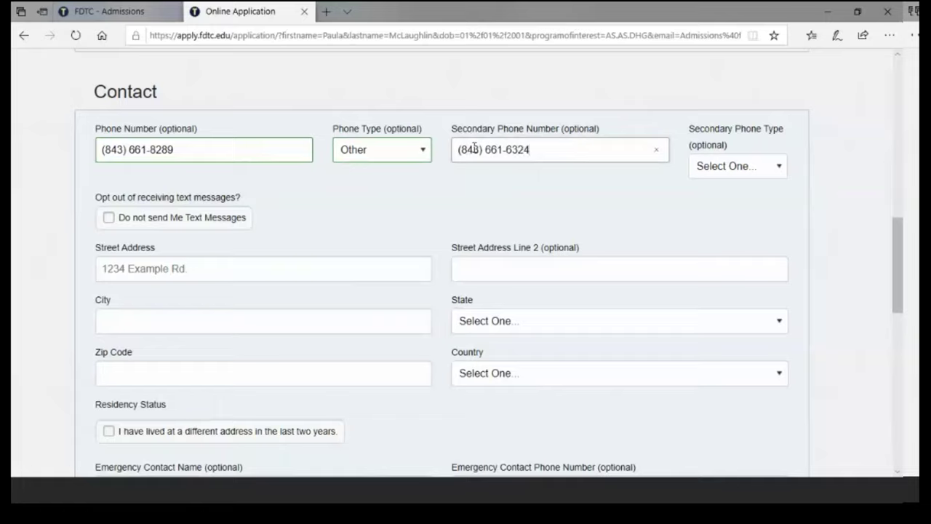
pyautogui.click(779, 168)
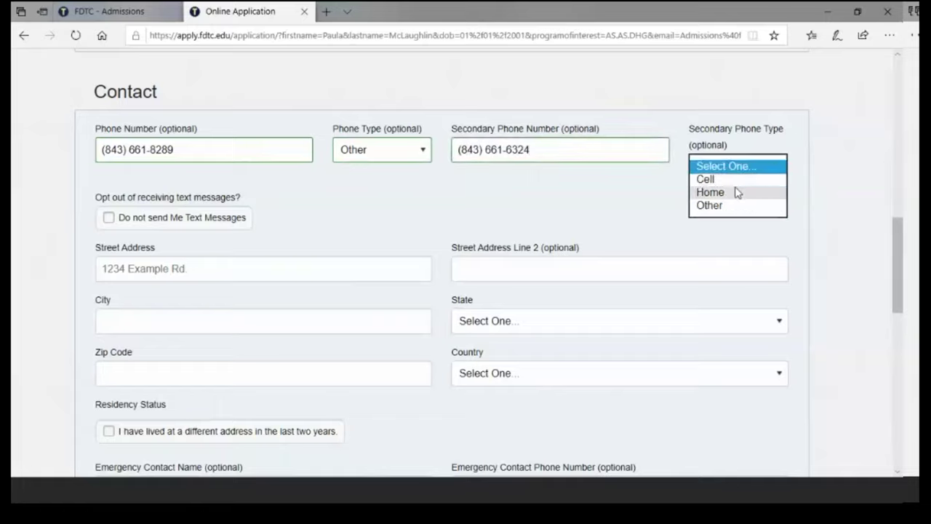
pyautogui.click(726, 208)
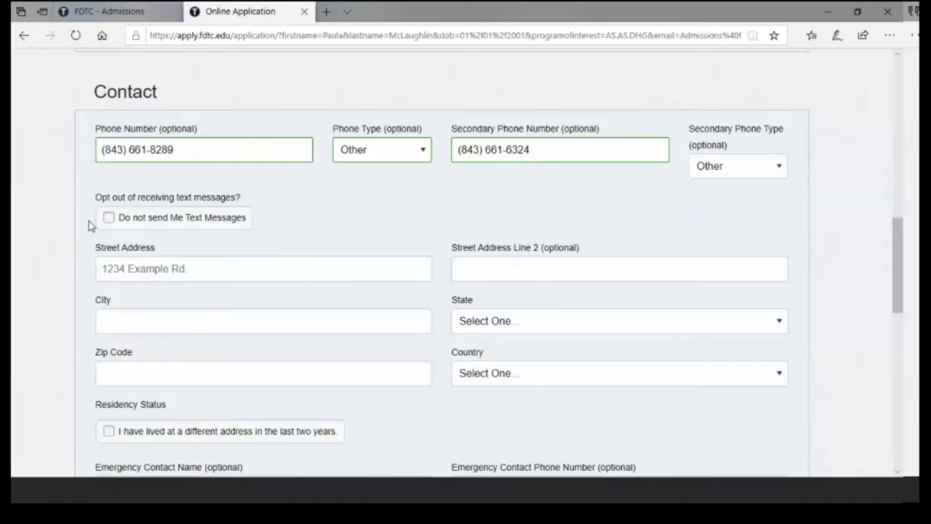
pyautogui.click(147, 272)
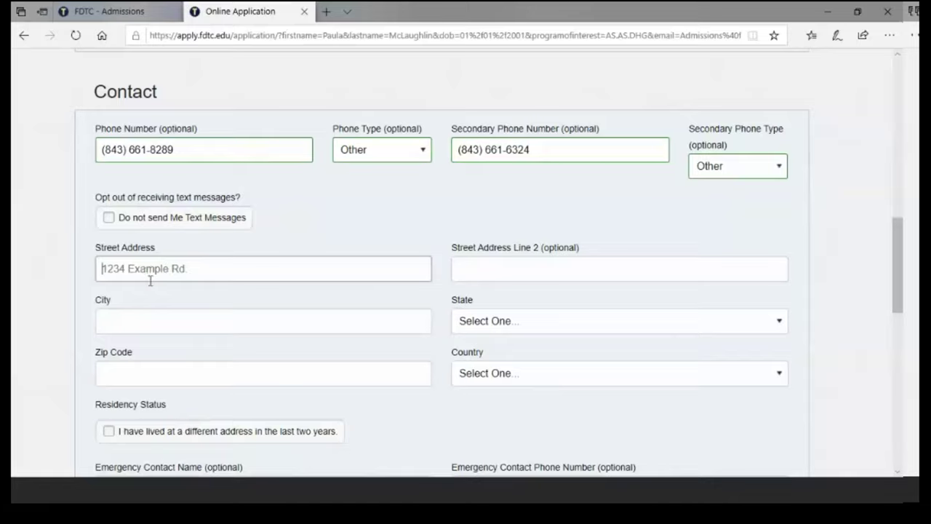
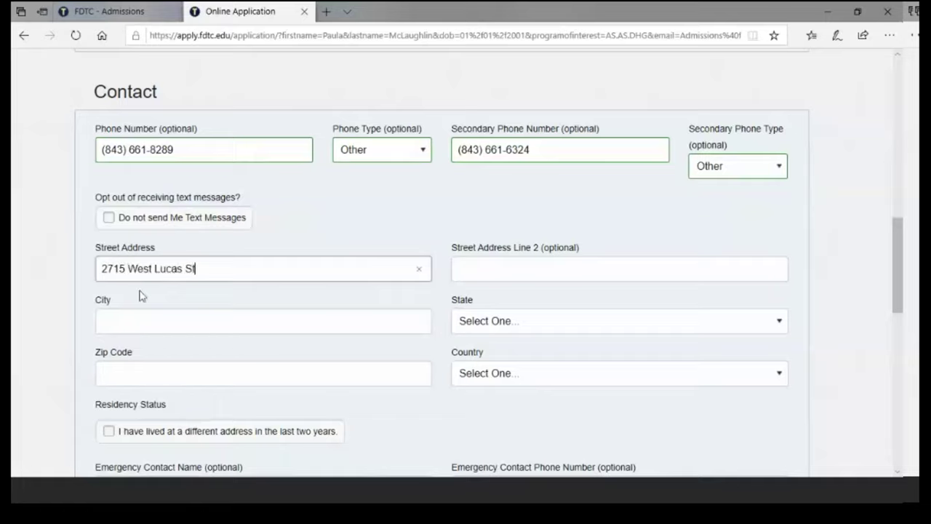
# - Enter the home street address, city and zip code, with state South Carolina and country United States
pyautogui.press('Tab')
pyautogui.press('Tab')
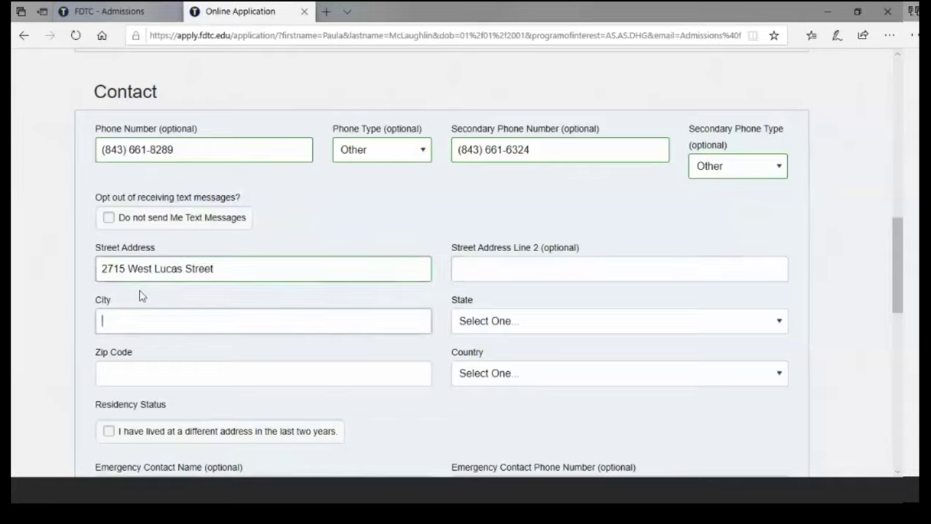
pyautogui.write('Florence')
pyautogui.press('Tab')
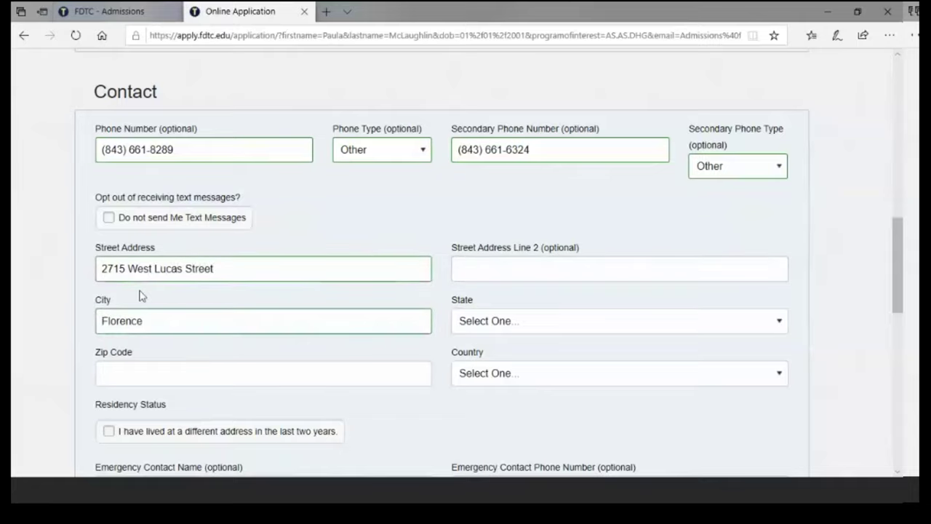
pyautogui.press('s')
pyautogui.press('Tab')
pyautogui.write('29501')
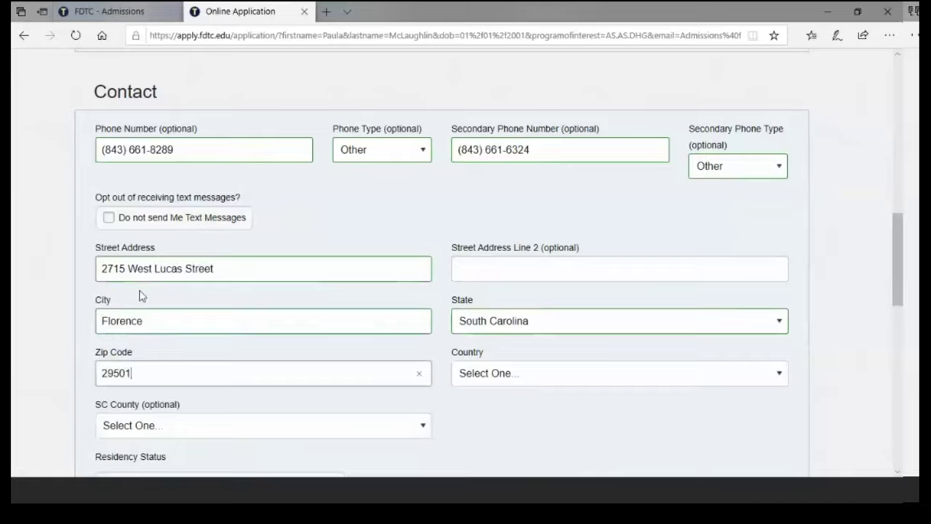
pyautogui.press('Tab')
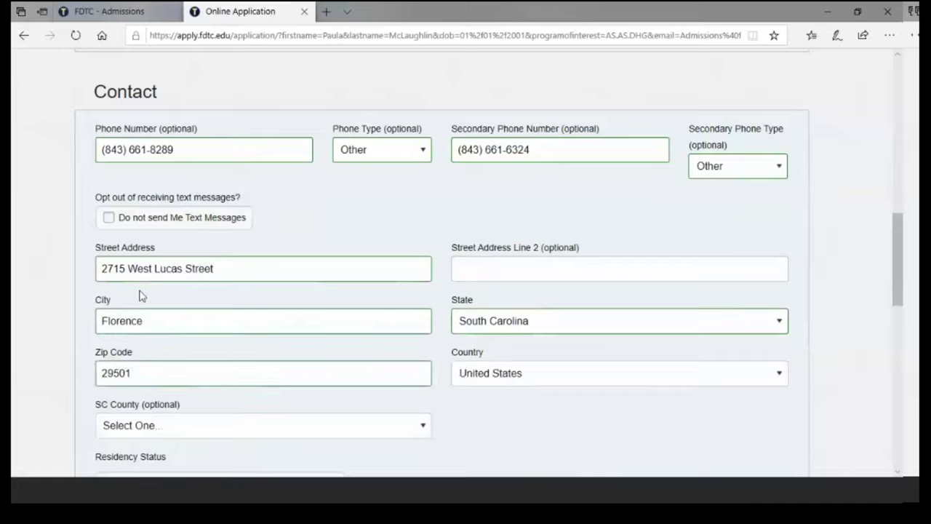
pyautogui.press('Tab')
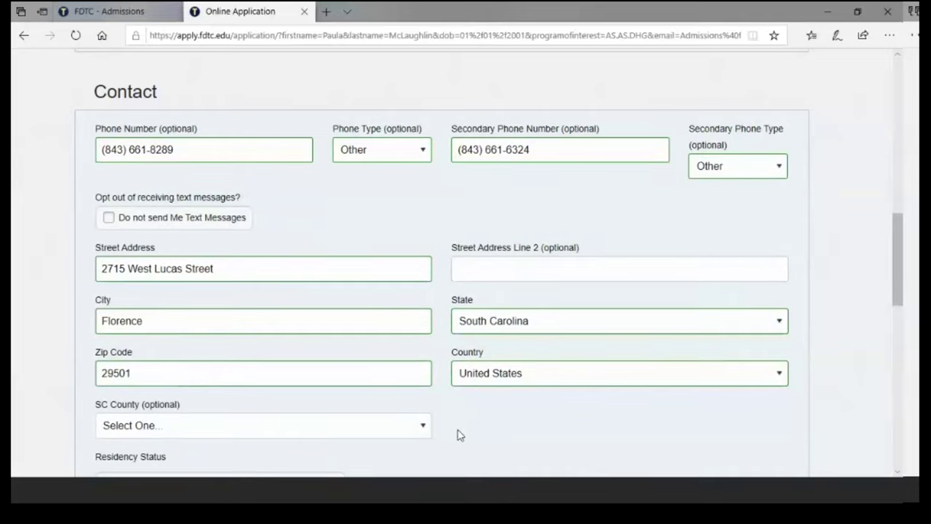
# - Set the SC County to Florence
pyautogui.click(385, 430)
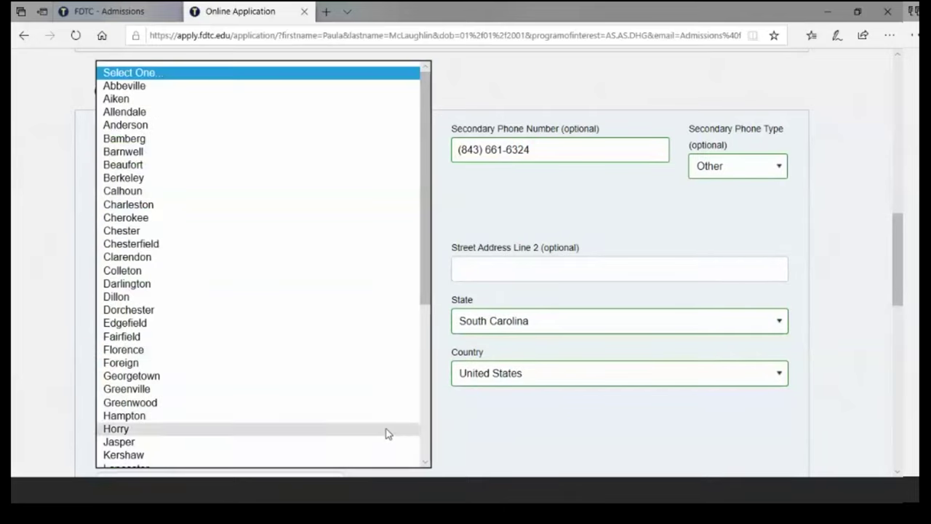
pyautogui.click(275, 352)
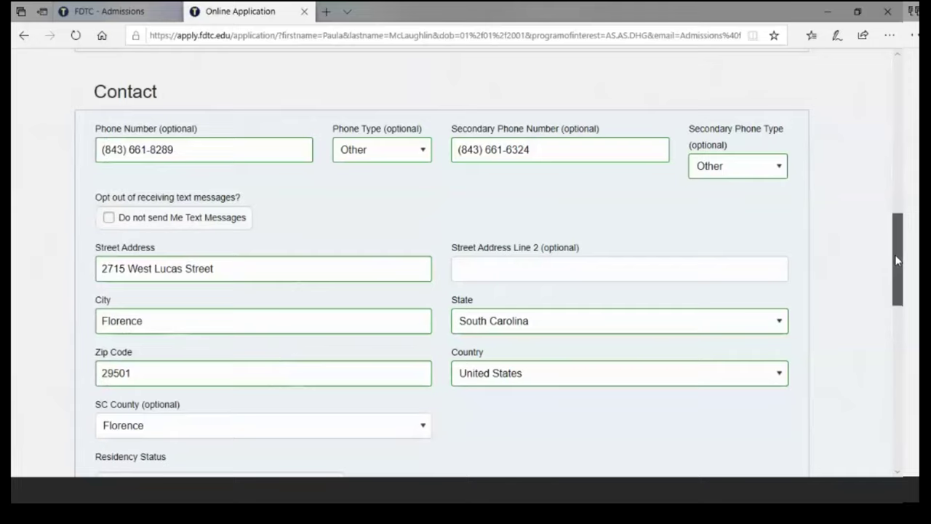
pyautogui.moveTo(896, 261); pyautogui.dragTo(895, 286)
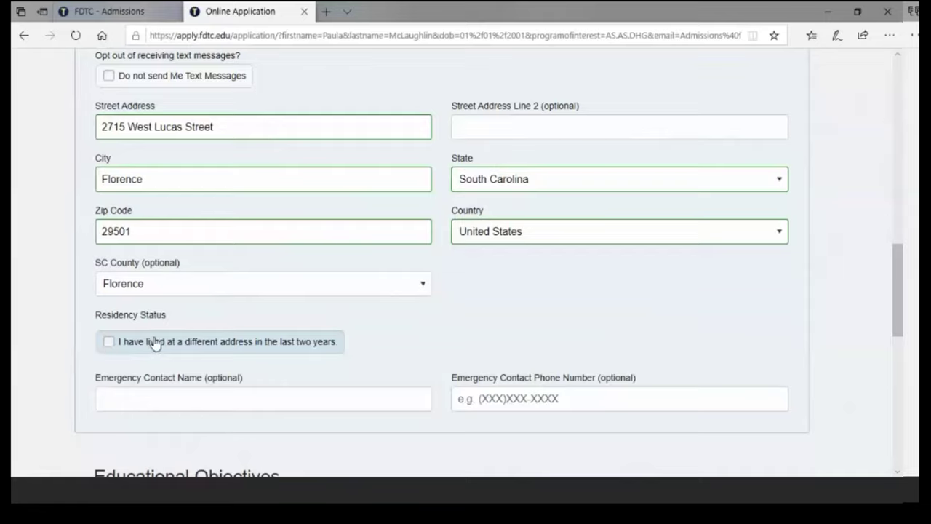
# - Enter the emergency contact's name and phone number
pyautogui.click(126, 392)
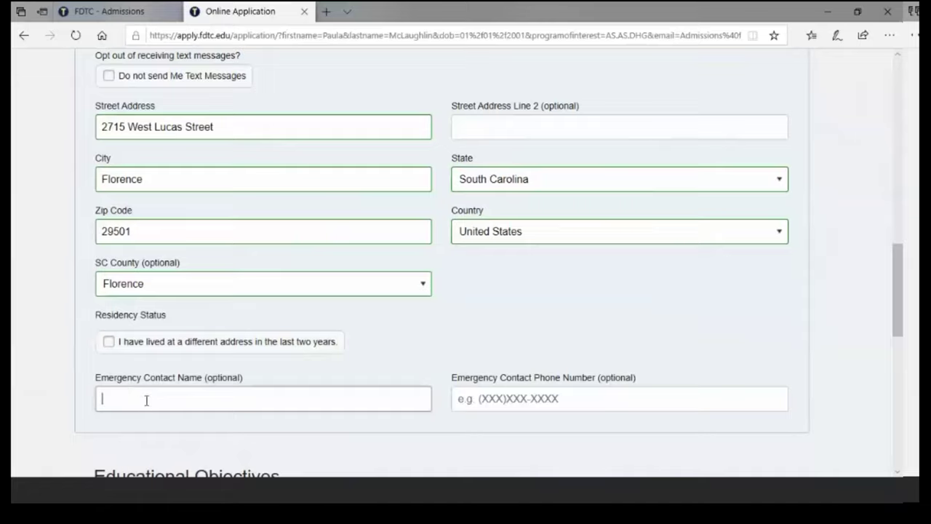
pyautogui.write('President Bethea')
pyautogui.press('Tab')
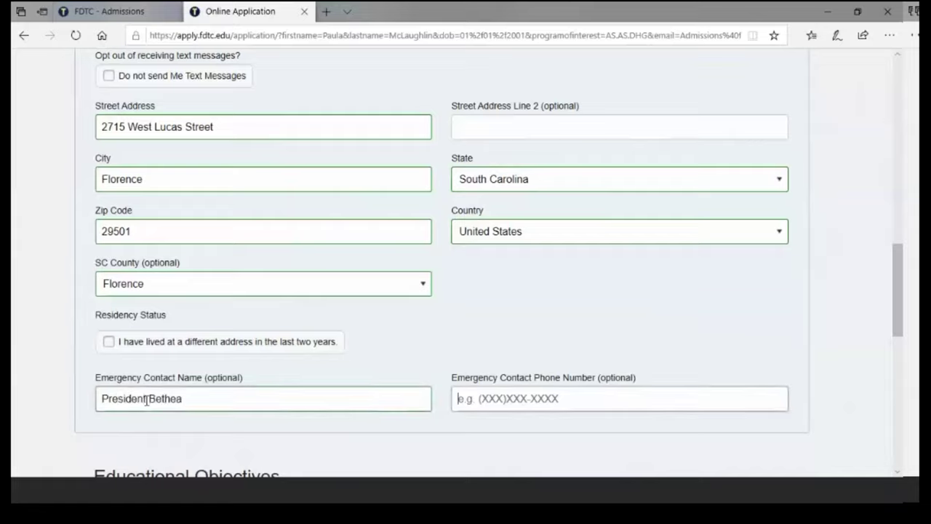
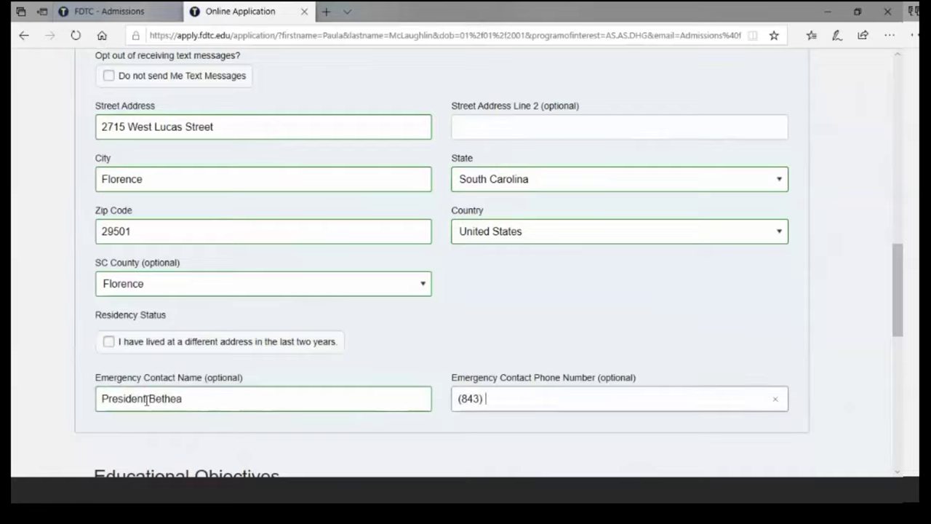
pyautogui.moveTo(900, 301); pyautogui.dragTo(898, 368)
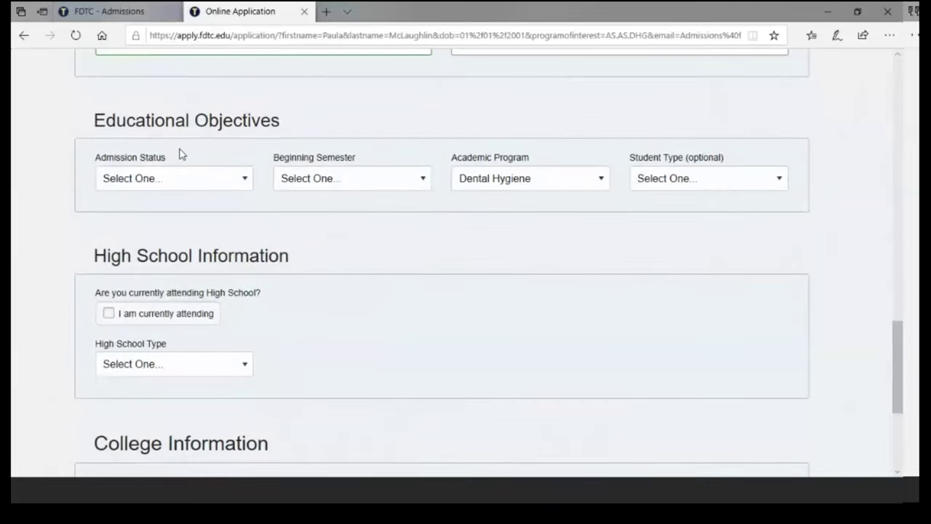
# - Set Admission Status to Freshman, Beginning Semester to 2020 Fall, and Academic Program to Dental Hygiene
pyautogui.click(248, 187)
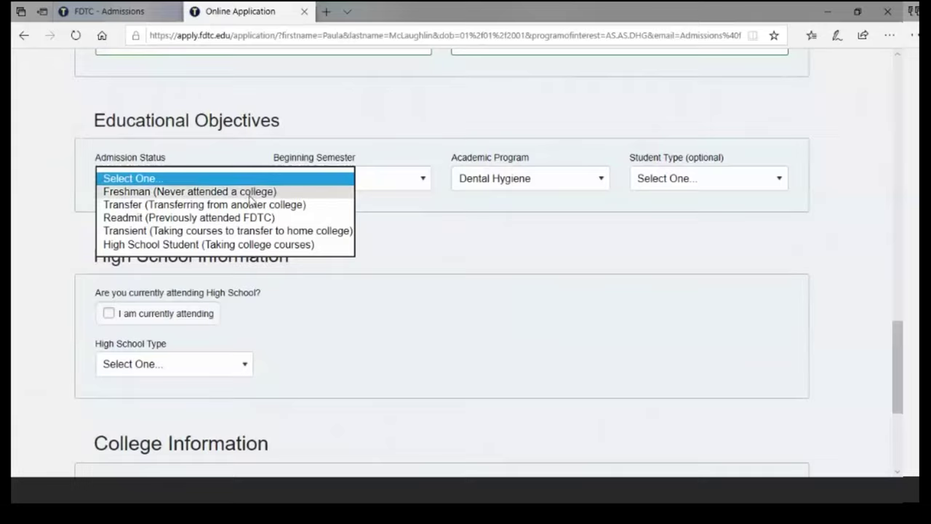
pyautogui.click(248, 191)
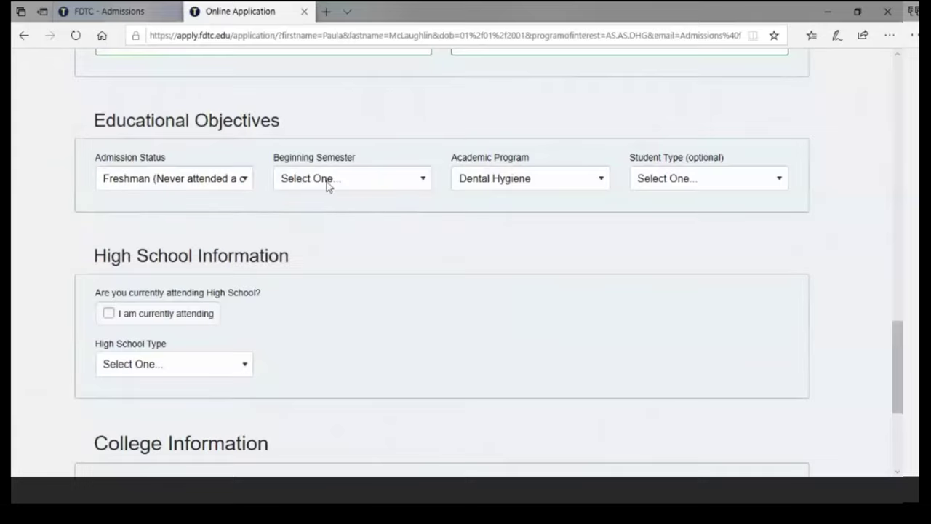
pyautogui.click(421, 181)
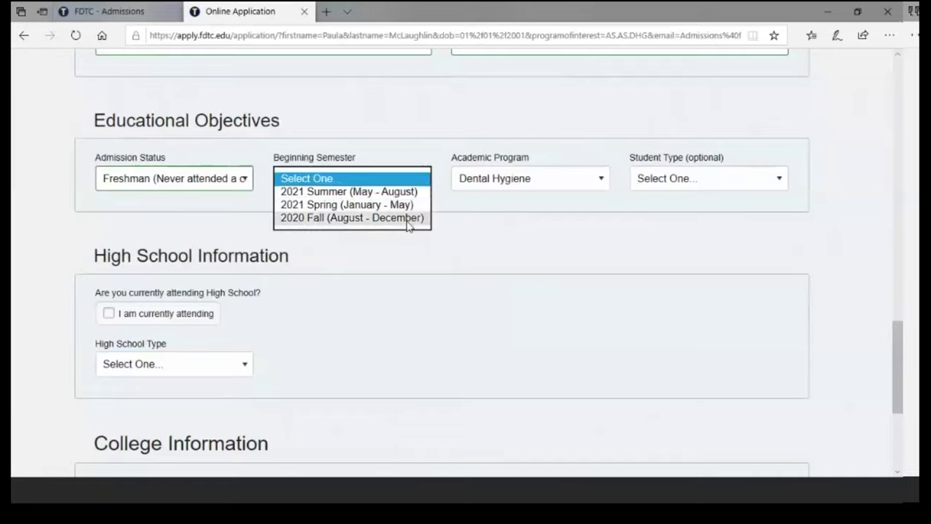
pyautogui.click(407, 218)
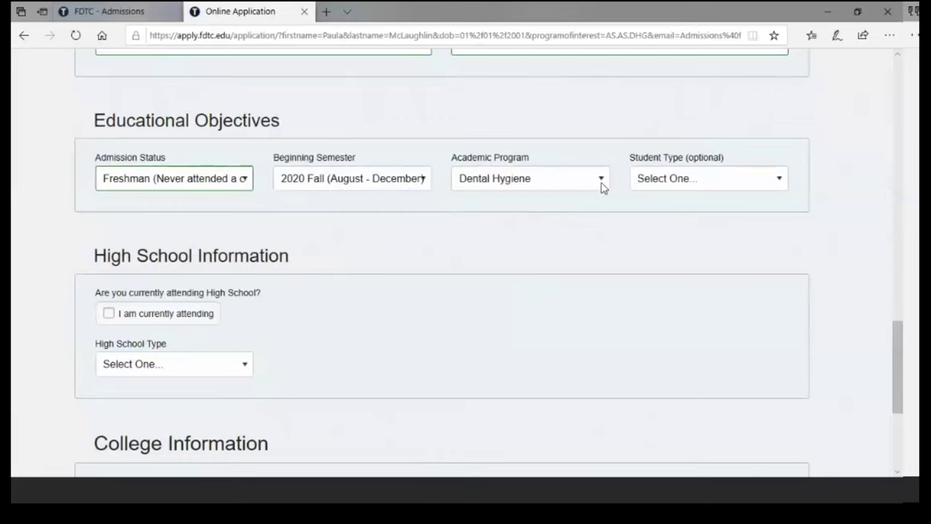
pyautogui.click(601, 188)
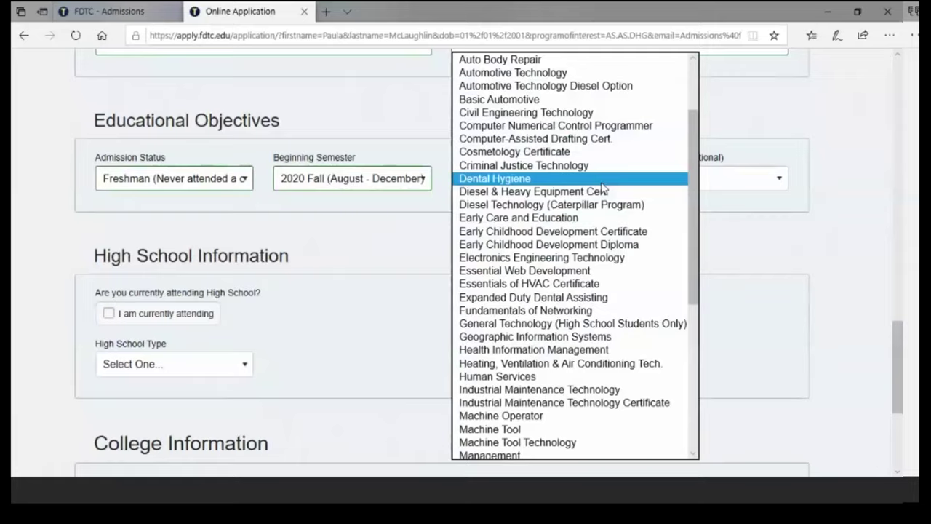
pyautogui.click(602, 183)
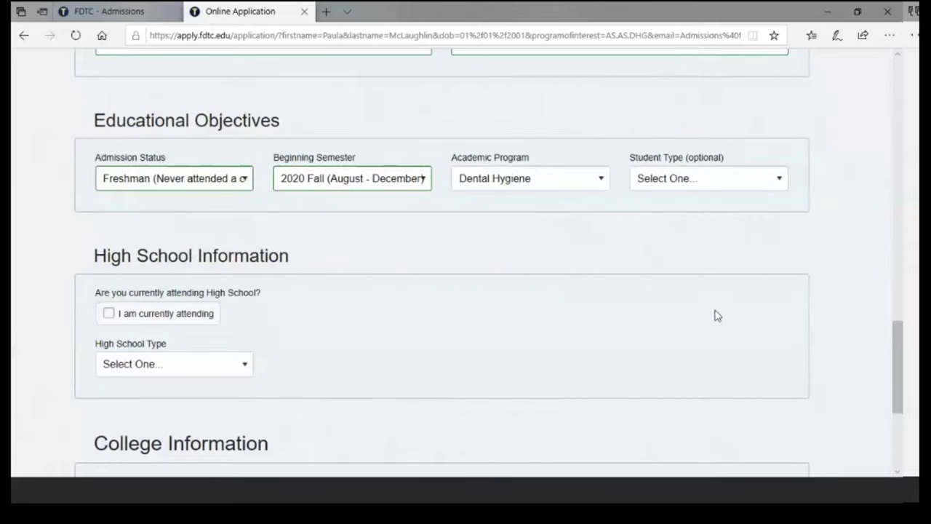
pyautogui.click(781, 178)
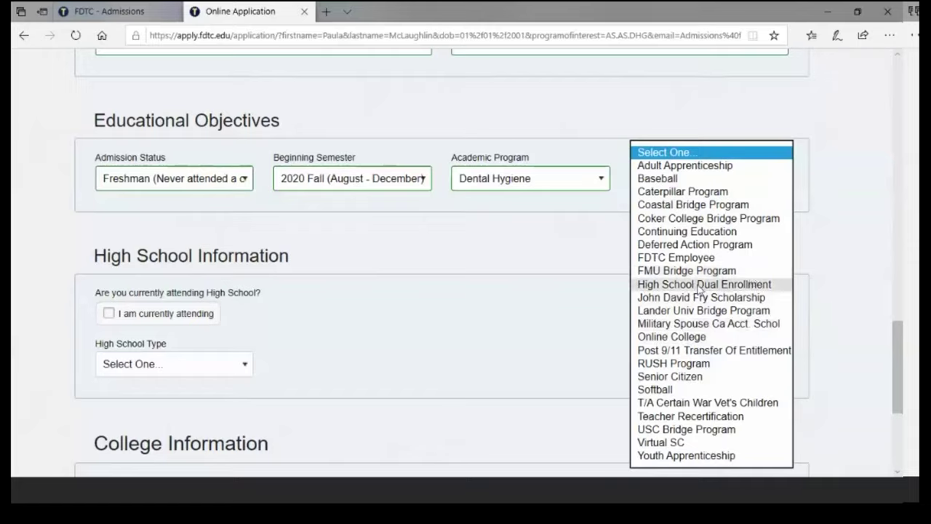
# - Select Online College as the Student Type under Educational Objectives
pyautogui.click(689, 335)
pyautogui.click(690, 336)
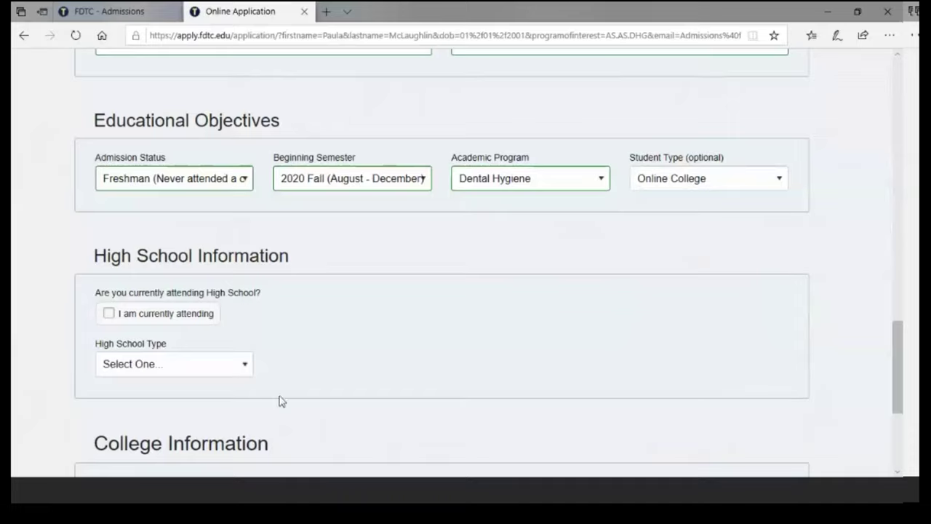
pyautogui.click(245, 368)
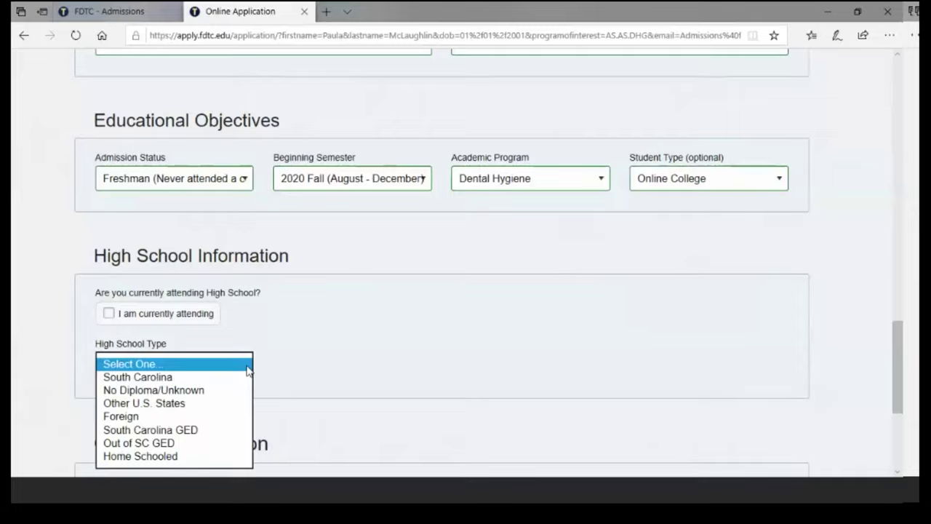
# - Set the high school type to South Carolina and choose LAKE CITY HIGH SCHOOL (Lake City, SC)
pyautogui.click(221, 378)
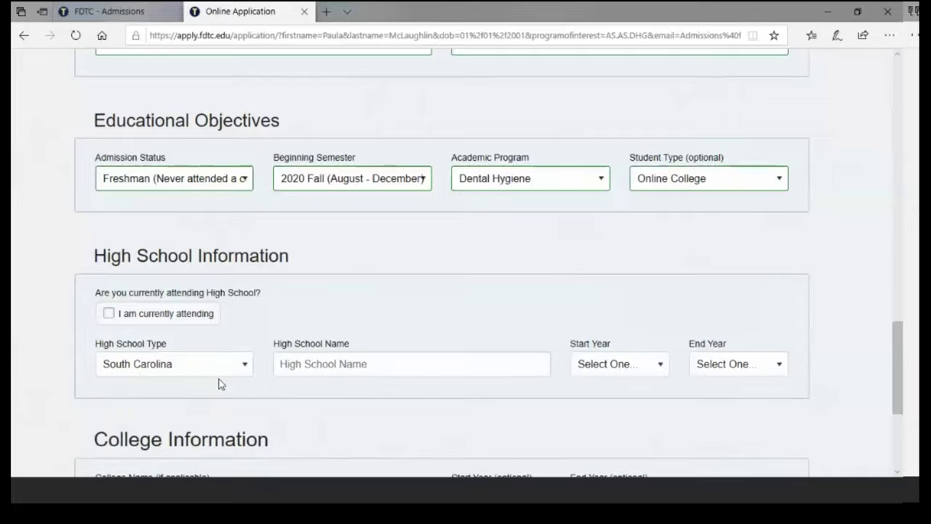
pyautogui.click(314, 360)
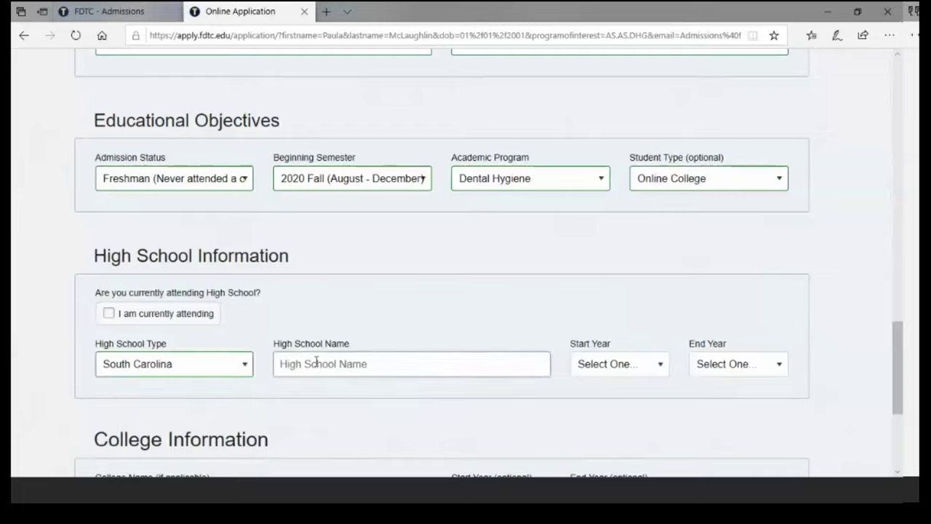
pyautogui.write('Lake City High')
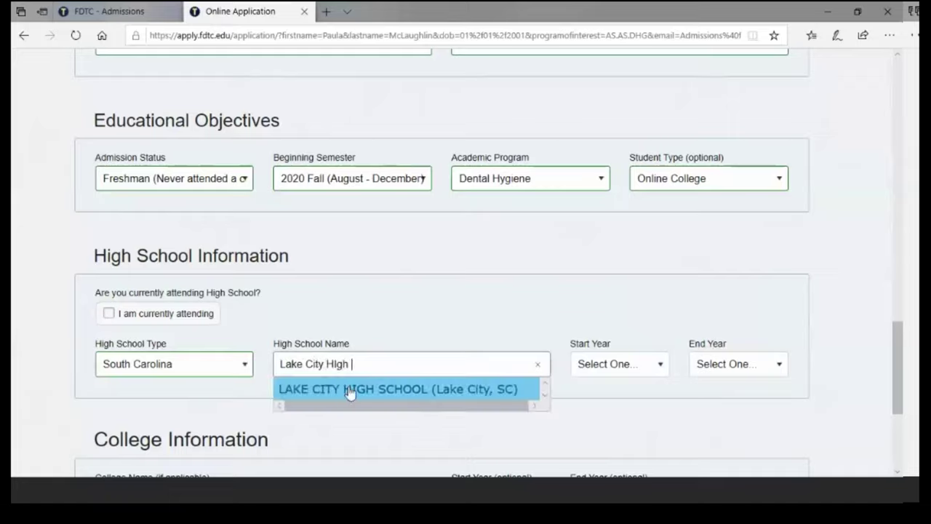
pyautogui.click(349, 389)
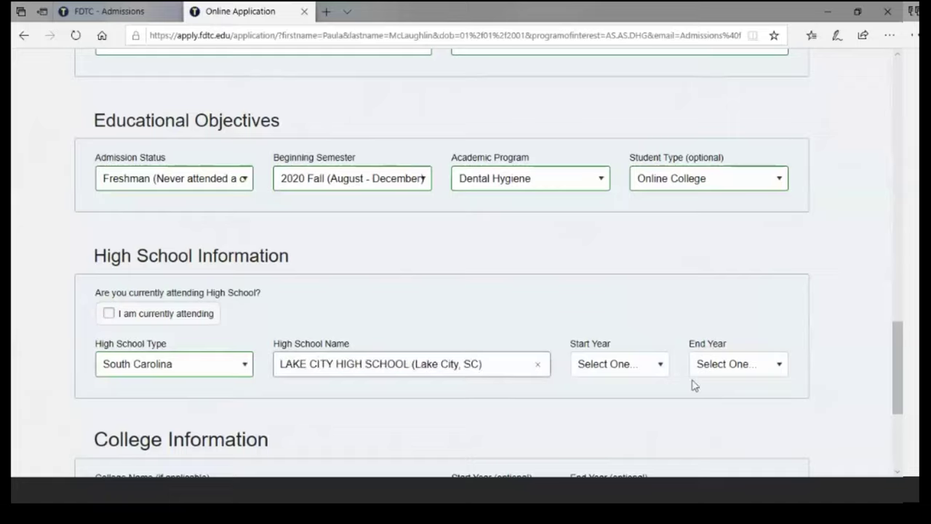
# - Set the high school start year to 2014 and end year to 2018
pyautogui.click(665, 370)
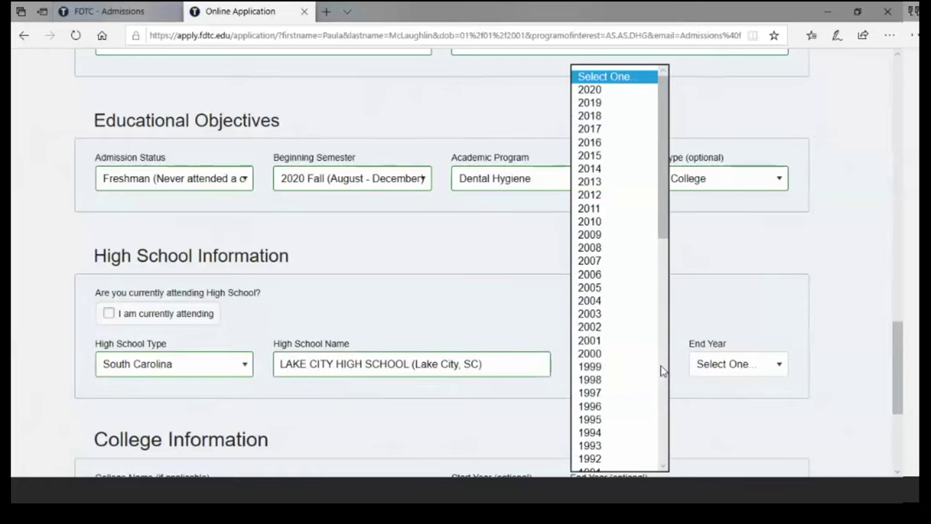
pyautogui.click(582, 178)
pyautogui.click(784, 371)
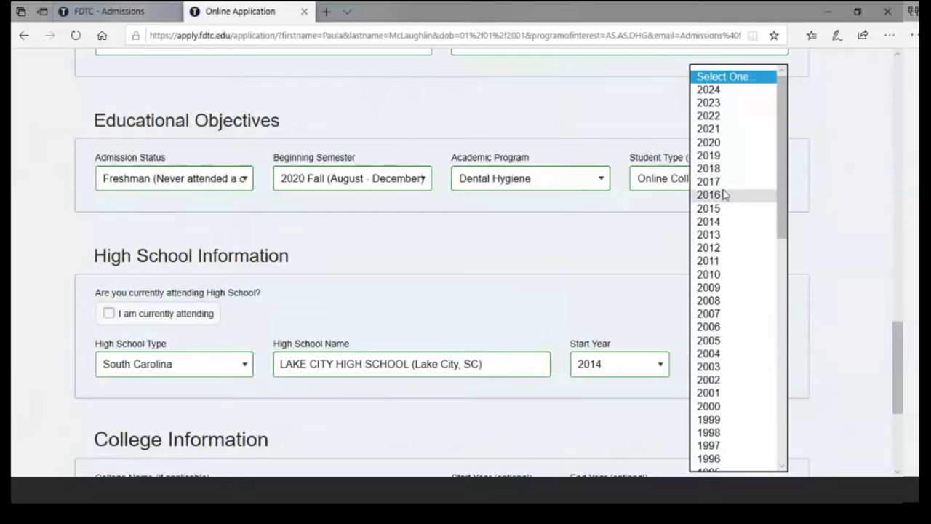
pyautogui.click(722, 171)
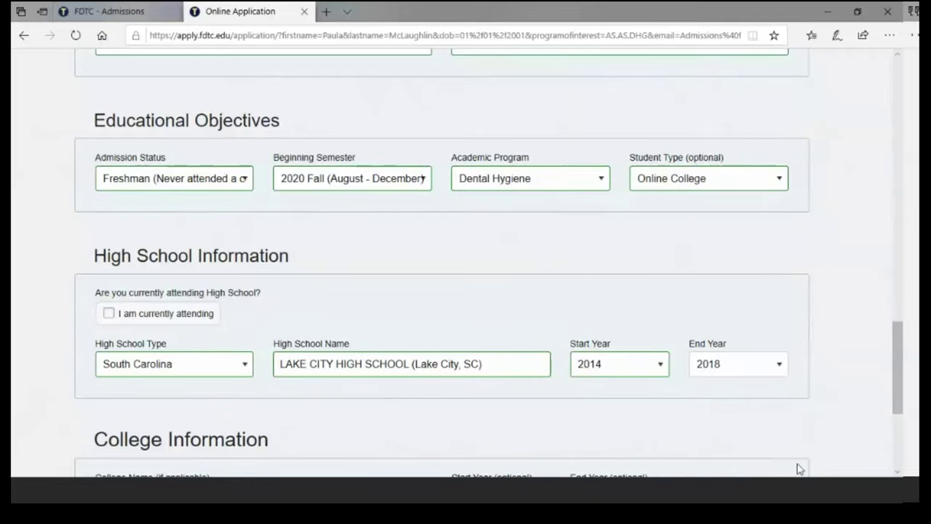
# - Scroll down to the College Information section and the Submit button
pyautogui.scroll(-3, 898, 402)
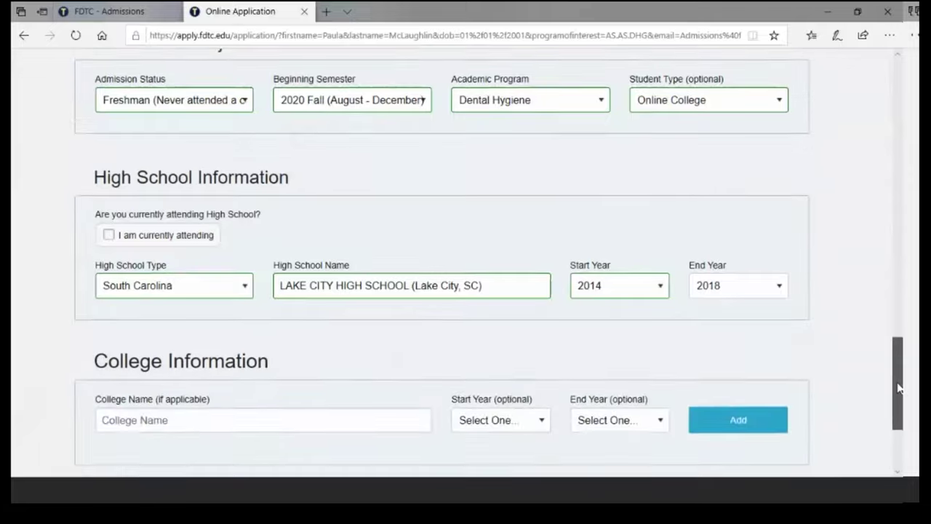
pyautogui.moveTo(900, 420); pyautogui.dragTo(900, 430)
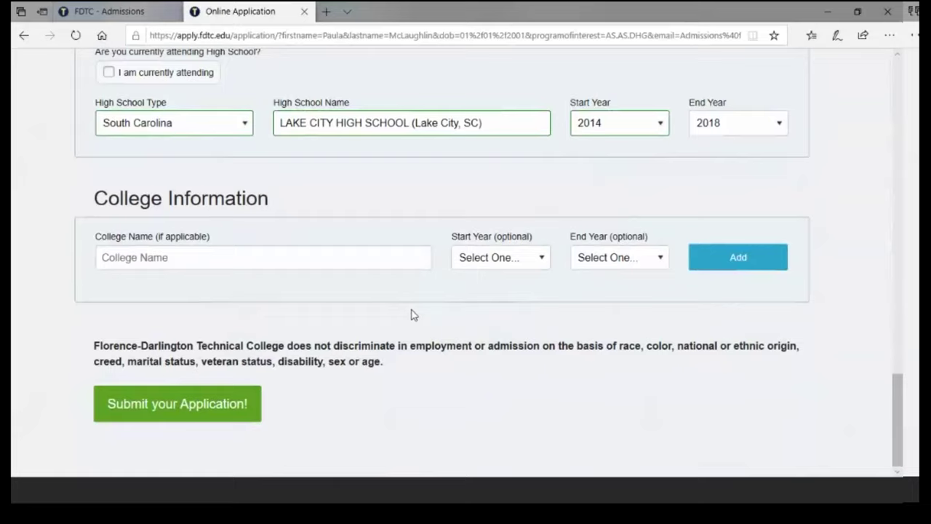
# - Enter FRANCIS MARION UNIVERSITY (Florence, SC) as the previous college
pyautogui.click(149, 258)
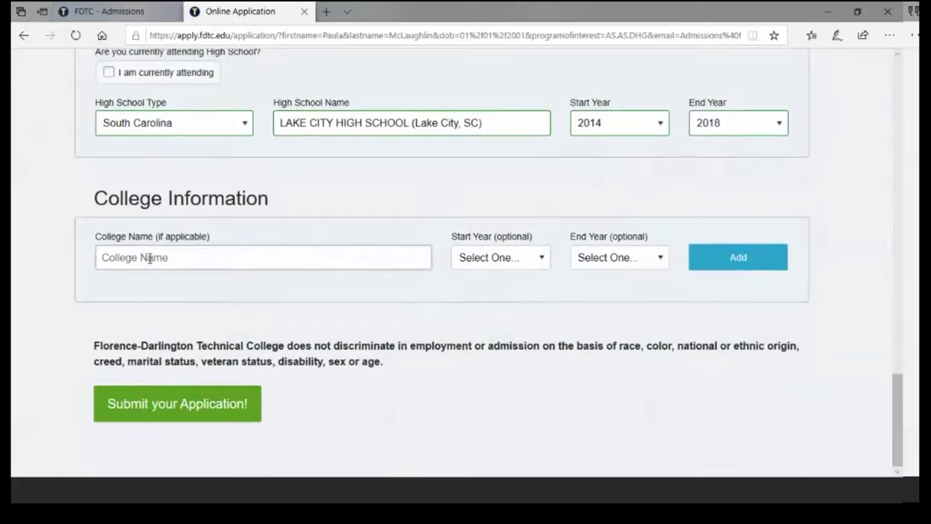
pyautogui.write('Fran')
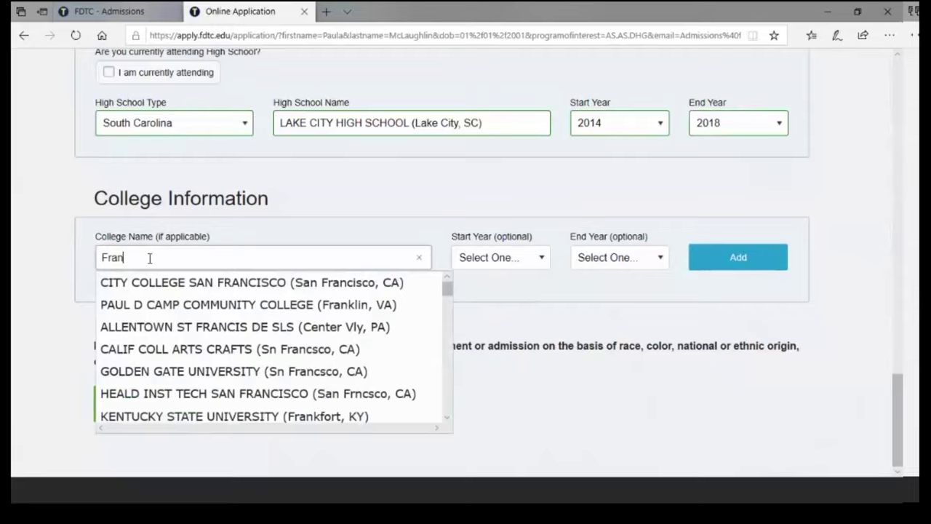
pyautogui.write('cis')
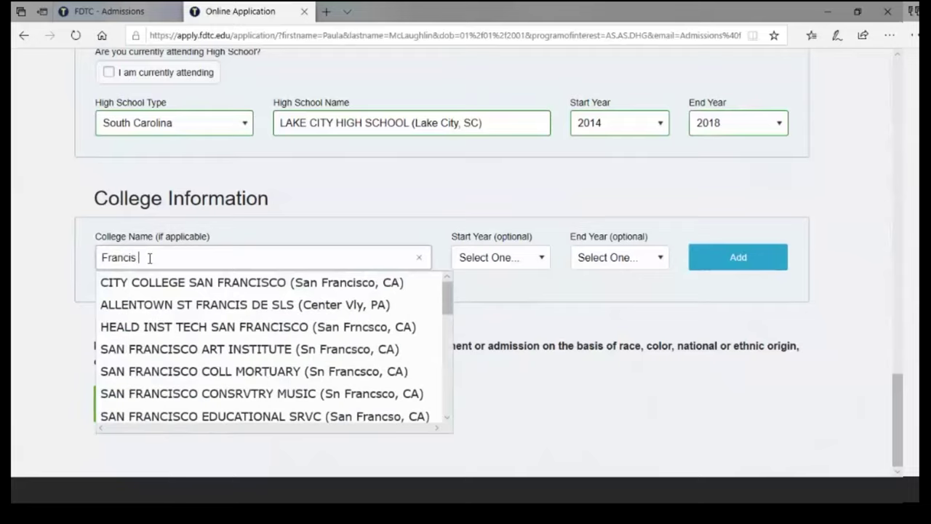
pyautogui.write(' Marion')
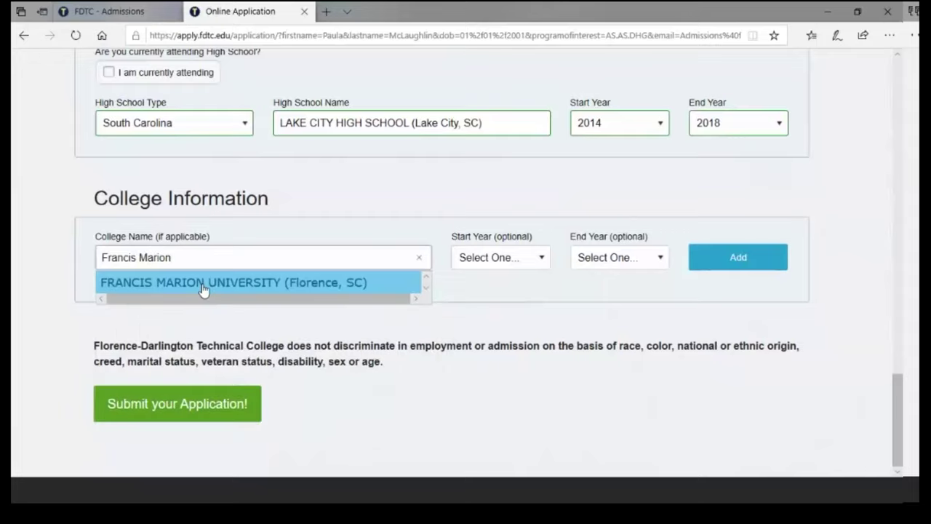
pyautogui.click(204, 288)
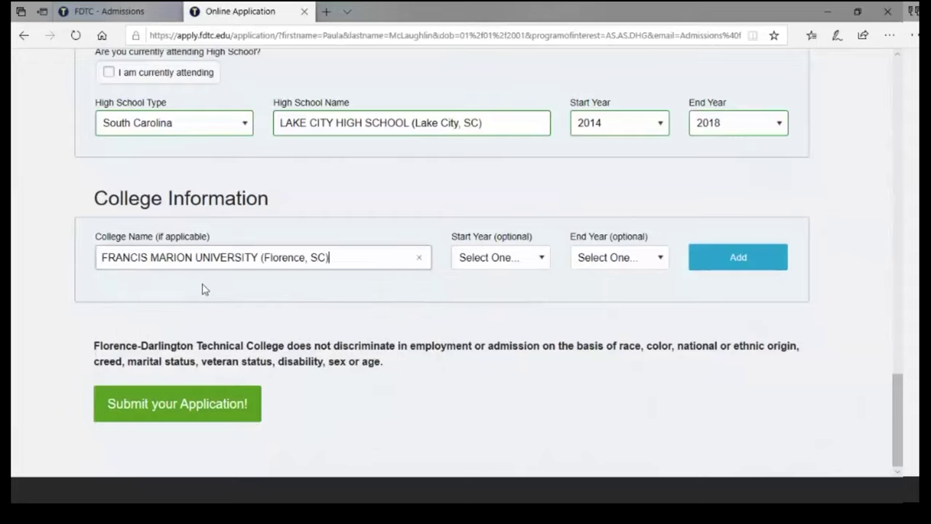
# - Set the college start year to 2016 and end year to 2018
pyautogui.click(544, 260)
pyautogui.click(479, 142)
pyautogui.click(659, 258)
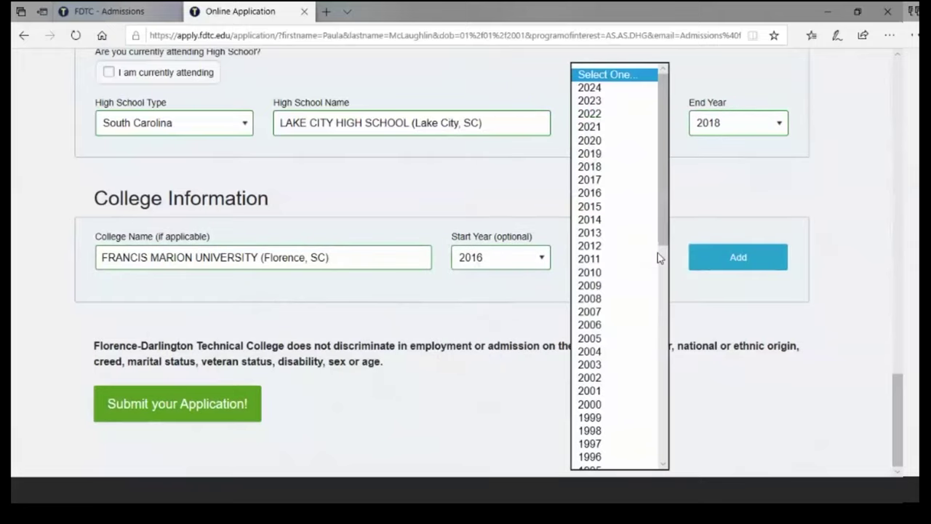
pyautogui.click(606, 168)
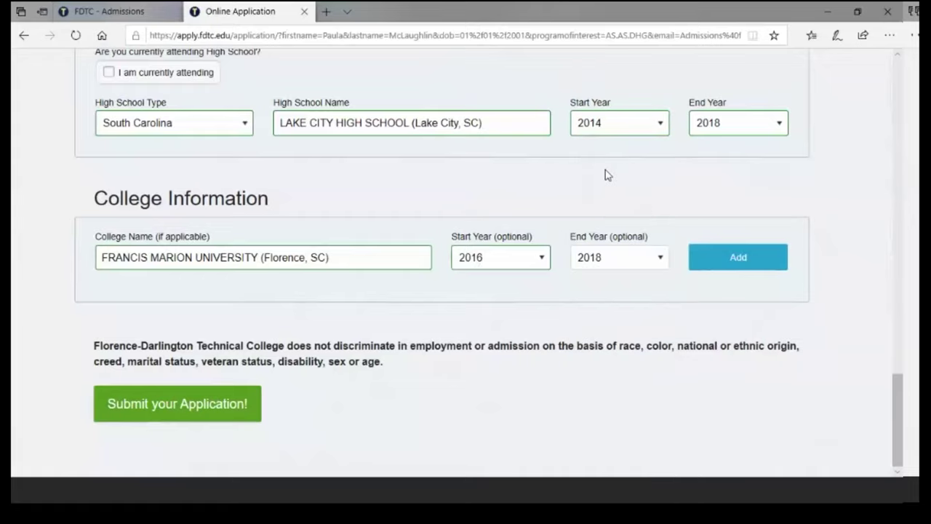